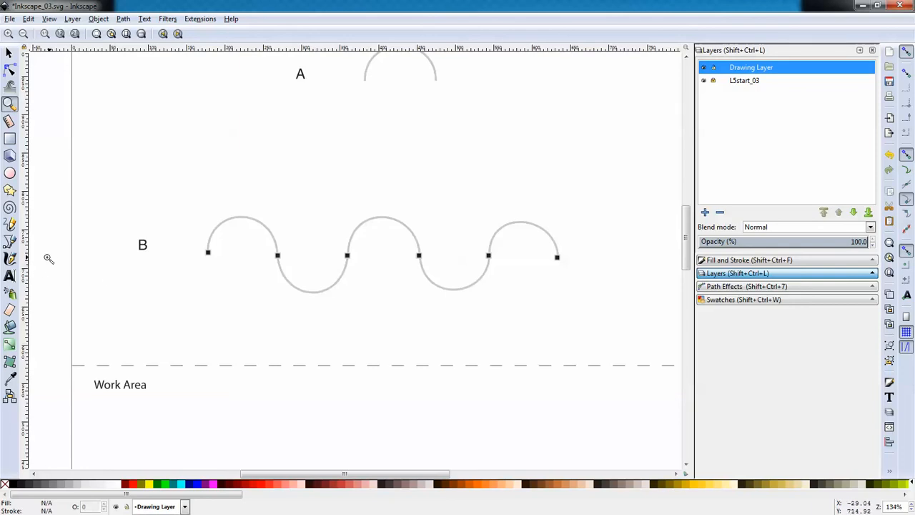
Step: Trace the gray wave B with the Bezier tool as one open, smoothly curved path through its six marked points
{"action": "left_click", "coordinate": [10, 242]}
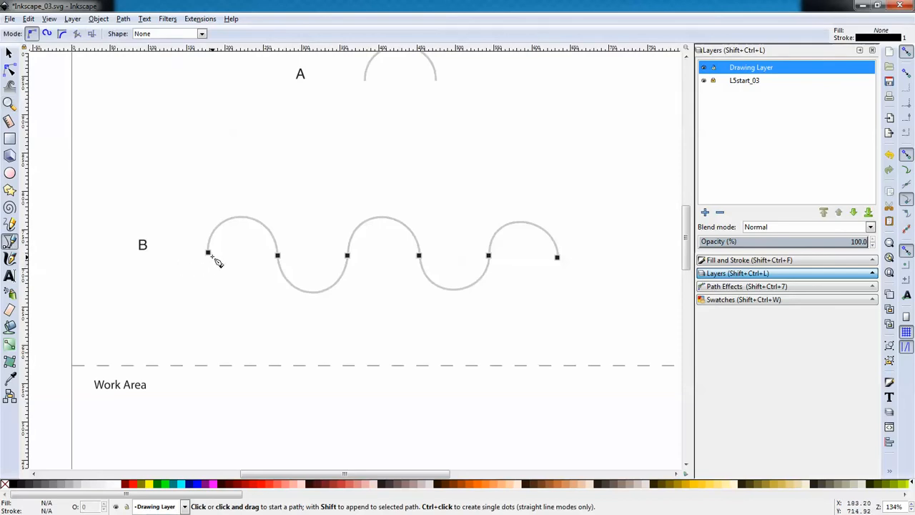
{"action": "left_click_drag", "start_coordinate": [207, 253], "coordinate": [212, 203]}
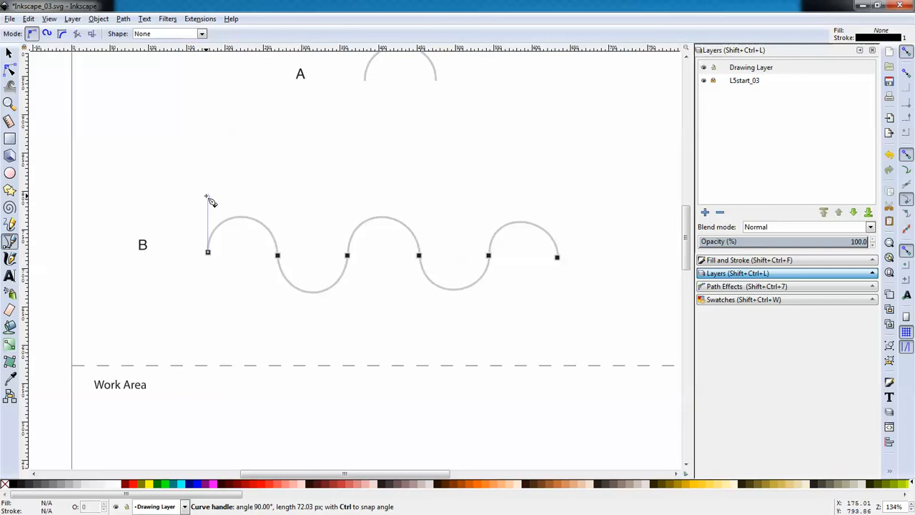
{"action": "left_click_drag", "start_coordinate": [211, 202], "coordinate": [211, 202]}
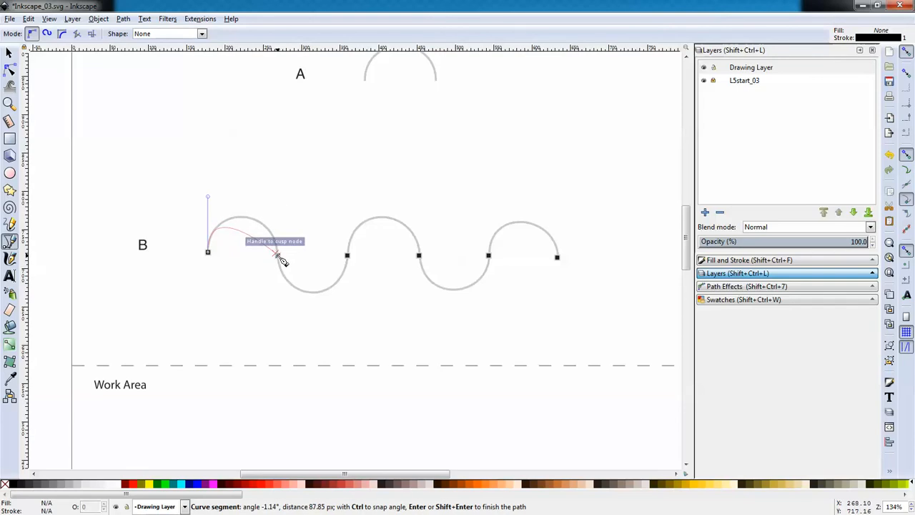
{"action": "left_click_drag", "start_coordinate": [281, 261], "coordinate": [276, 307]}
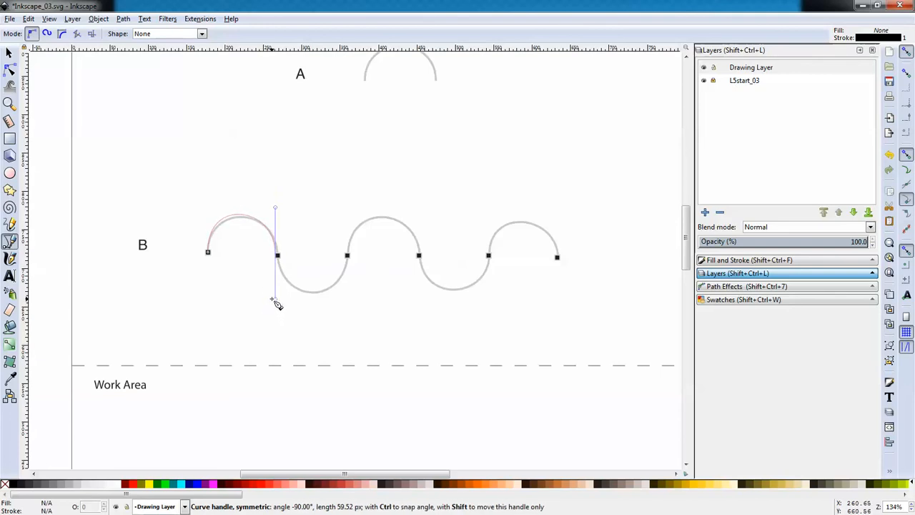
{"action": "left_click_drag", "start_coordinate": [275, 300], "coordinate": [275, 298]}
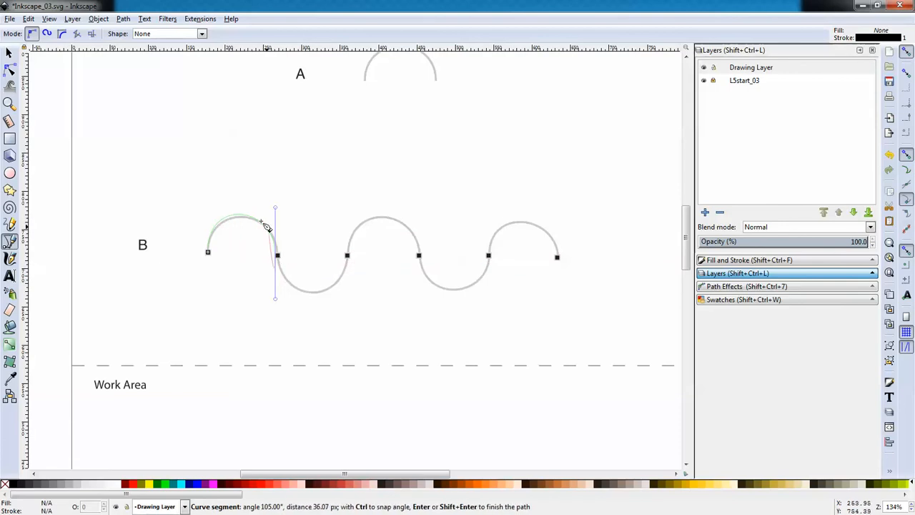
{"action": "left_click", "coordinate": [277, 255]}
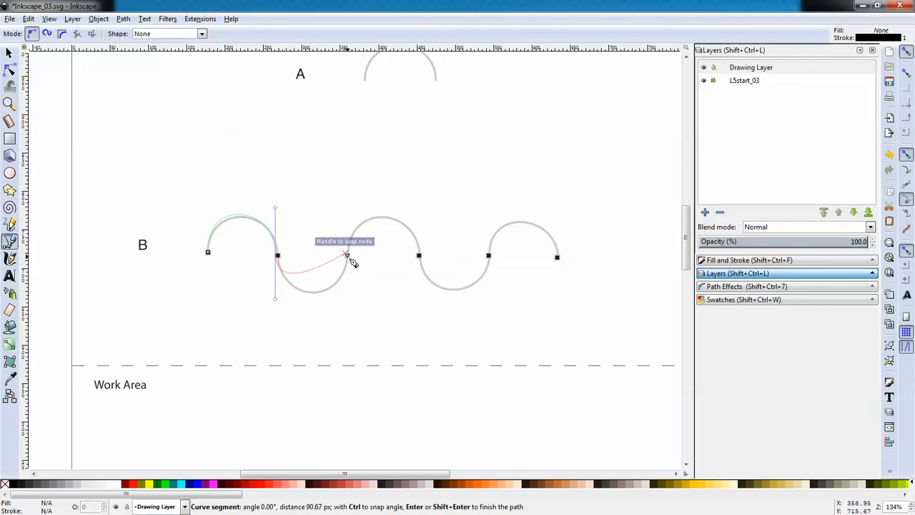
{"action": "left_click_drag", "start_coordinate": [347, 255], "coordinate": [345, 201]}
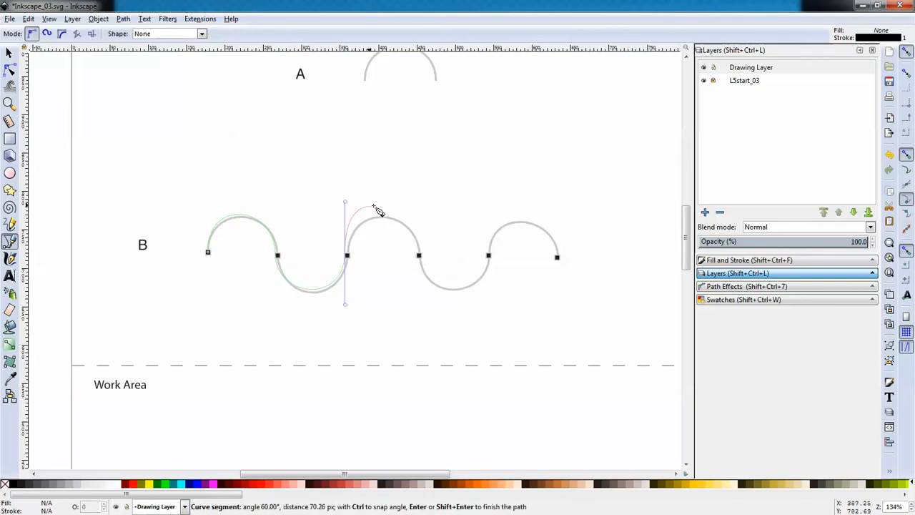
{"action": "left_click_drag", "start_coordinate": [419, 255], "coordinate": [416, 299]}
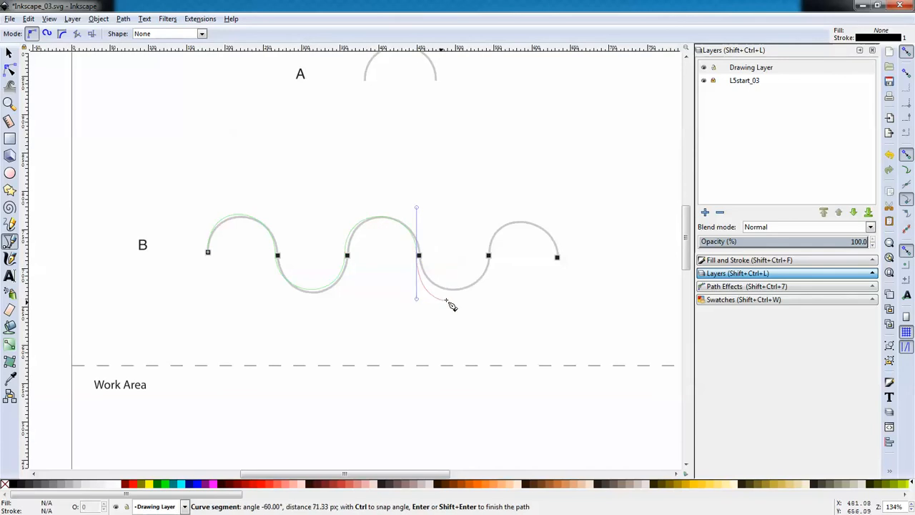
{"action": "left_click_drag", "start_coordinate": [489, 255], "coordinate": [492, 207]}
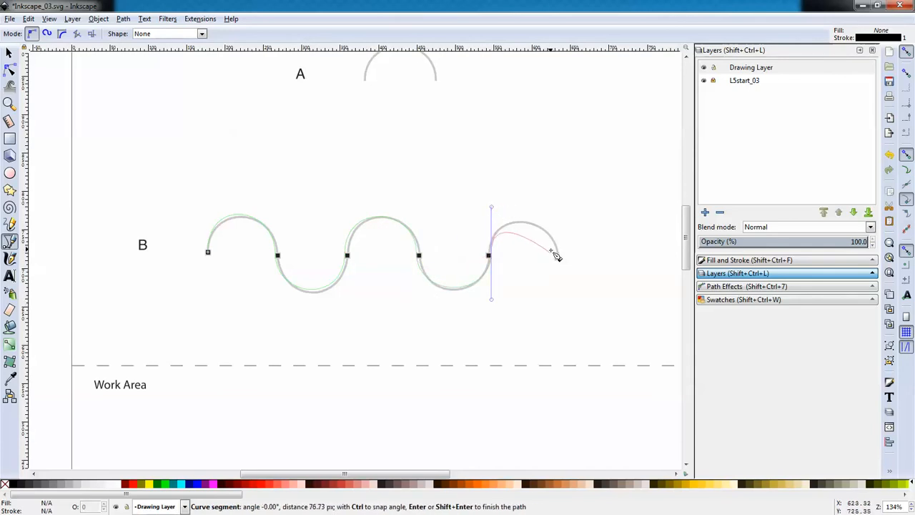
{"action": "left_click_drag", "start_coordinate": [557, 257], "coordinate": [560, 290]}
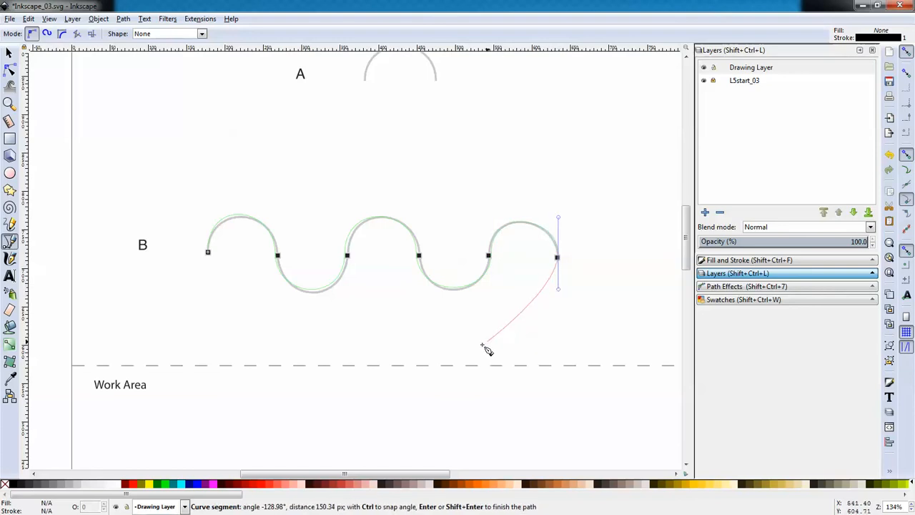
{"action": "key", "text": "Return"}
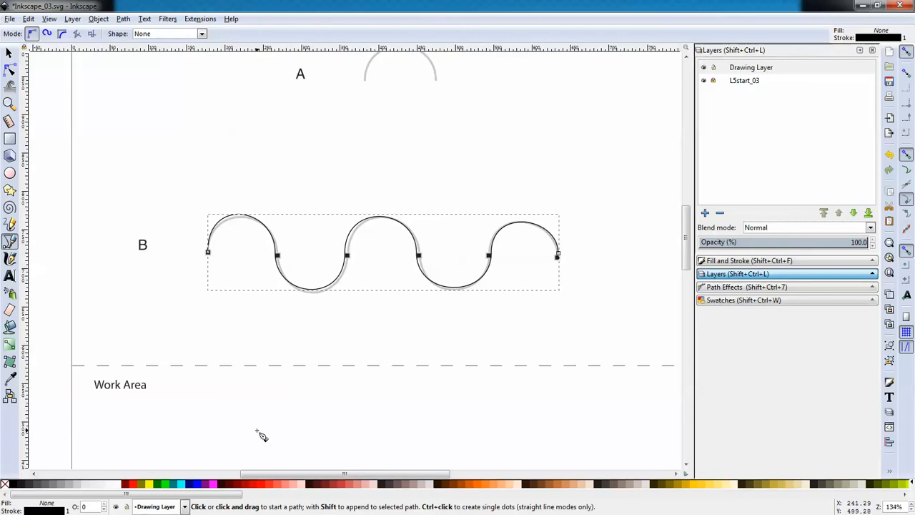
Step: Give the traced wave a blue stroke with a width of 2 px
{"action": "left_click", "coordinate": [201, 485], "text": "shift"}
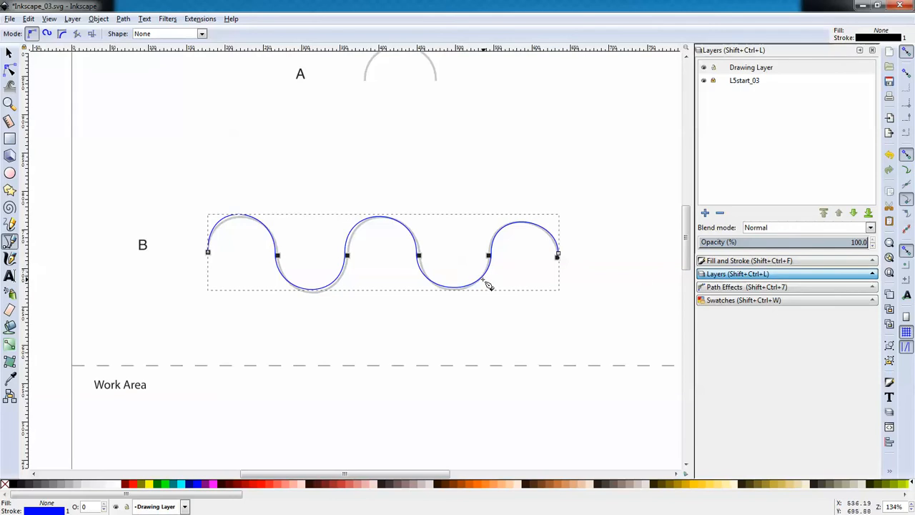
{"action": "left_click", "coordinate": [9, 53]}
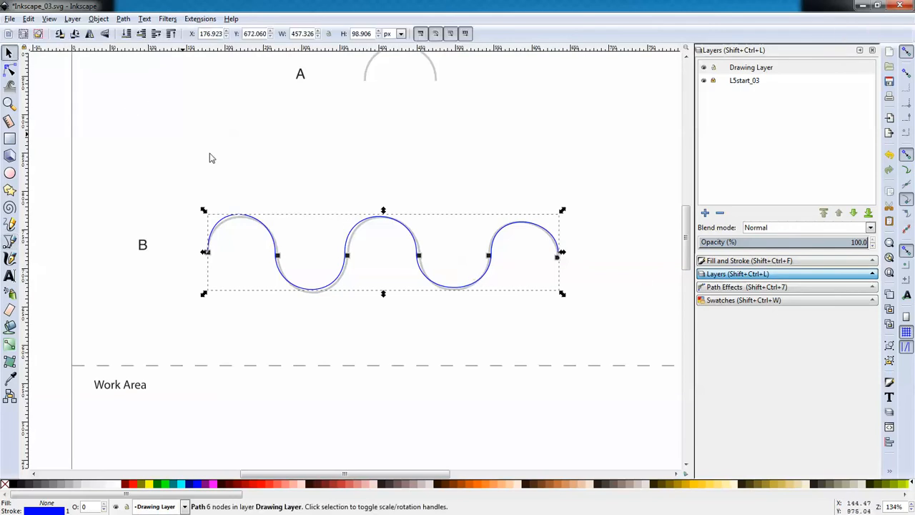
{"action": "right_click", "coordinate": [420, 270]}
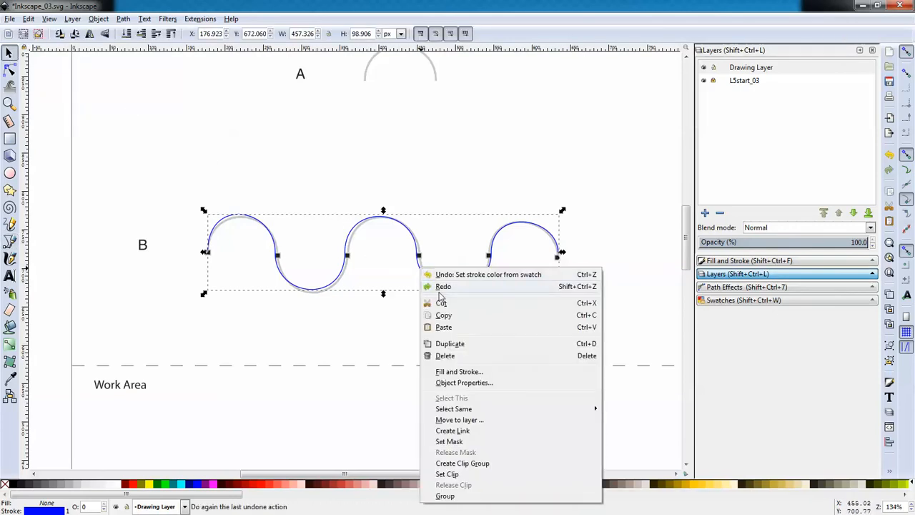
{"action": "left_click", "coordinate": [459, 372]}
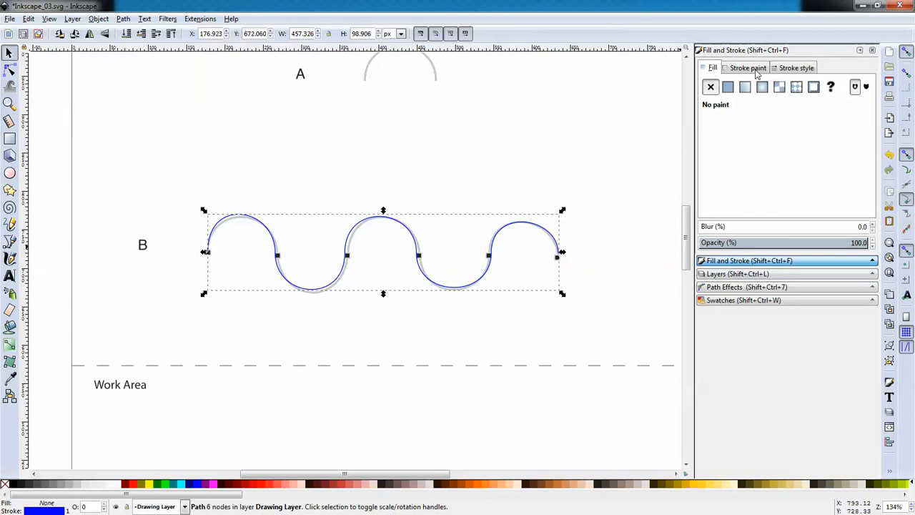
{"action": "left_click", "coordinate": [796, 69]}
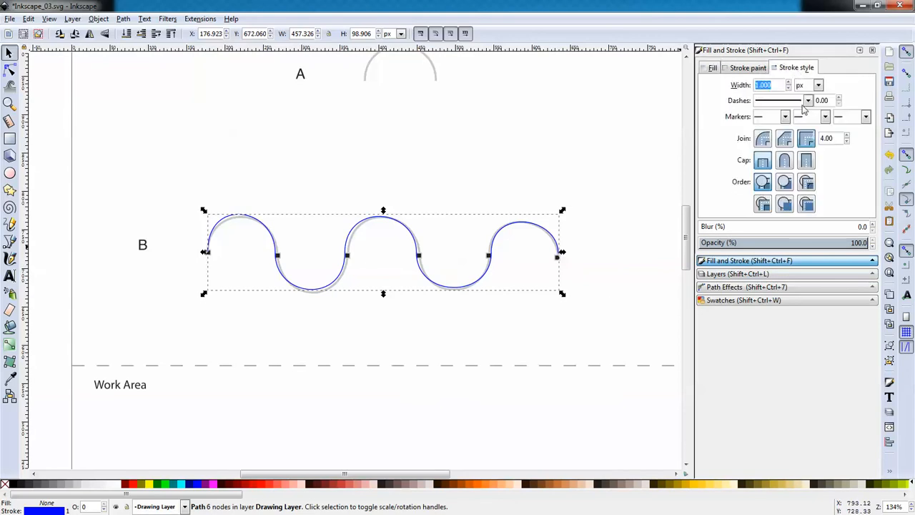
{"action": "left_click", "coordinate": [789, 83]}
{"action": "left_click", "coordinate": [789, 83]}
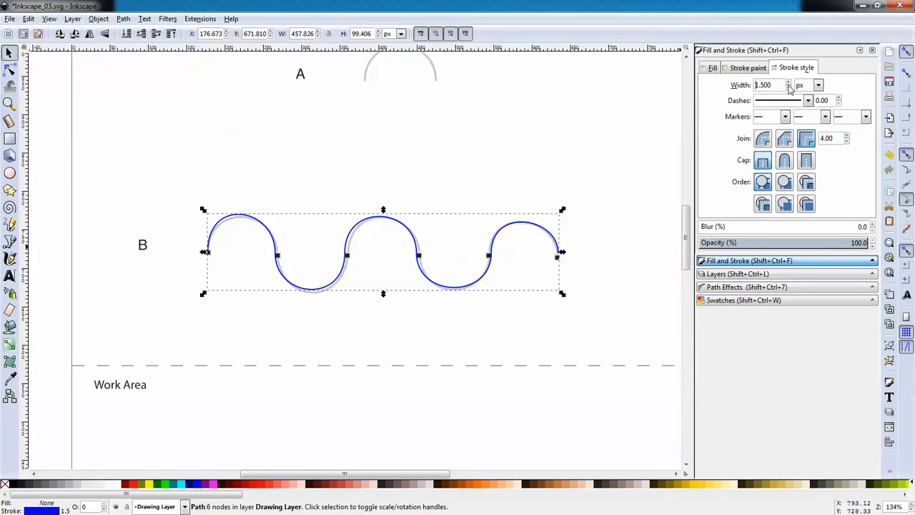
{"action": "left_click_drag", "start_coordinate": [772, 85], "coordinate": [735, 85]}
{"action": "type", "text": "2"}
{"action": "key", "text": "Return"}
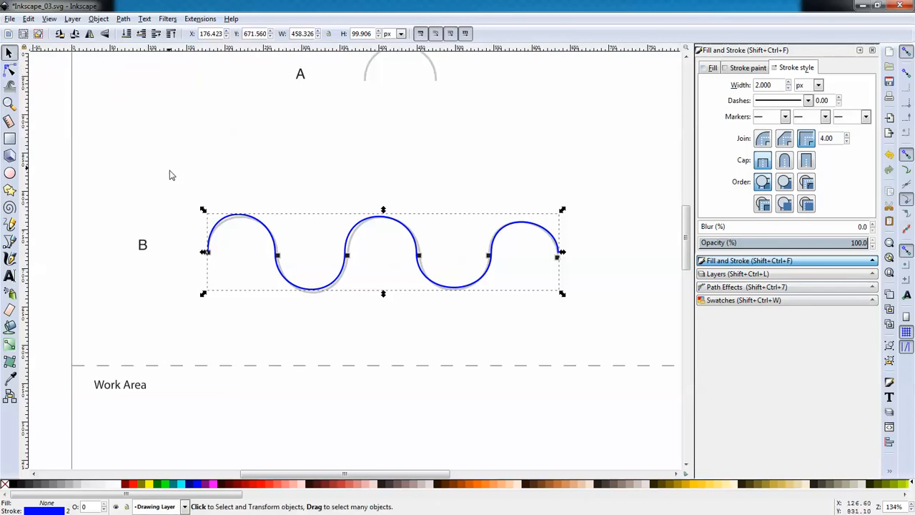
Step: Edit the blue path's nodes and adjust the two curve handles of the first arch to match the gray template
{"action": "mouse_move", "coordinate": [217, 227]}
{"action": "left_mouse_down"}
{"action": "mouse_move", "coordinate": [222, 209]}
{"action": "mouse_move", "coordinate": [216, 230]}
{"action": "mouse_move", "coordinate": [213, 218]}
{"action": "mouse_move", "coordinate": [229, 206]}
{"action": "mouse_move", "coordinate": [213, 228]}
{"action": "left_mouse_up"}
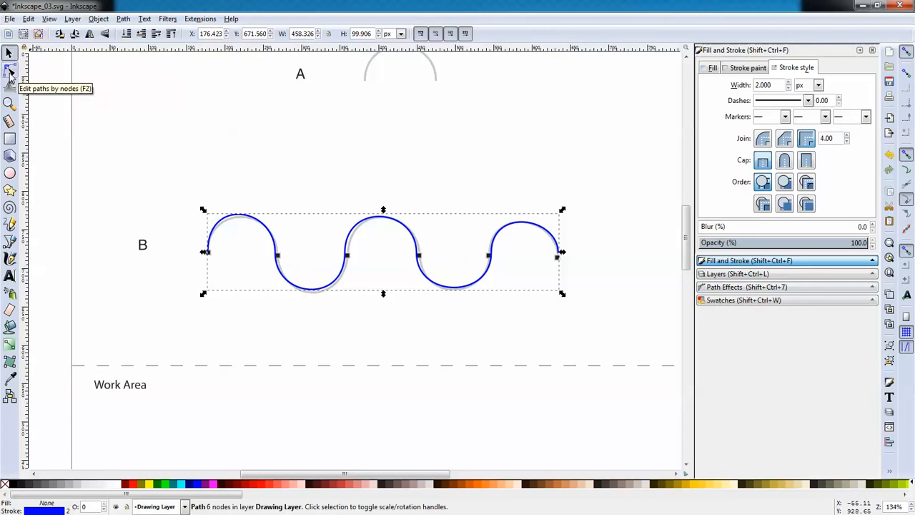
{"action": "left_click", "coordinate": [10, 72]}
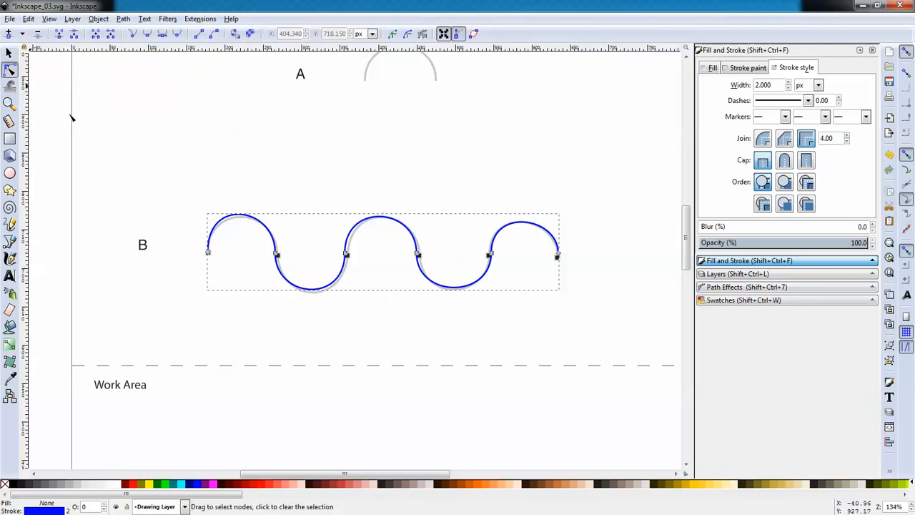
{"action": "left_click", "coordinate": [208, 253]}
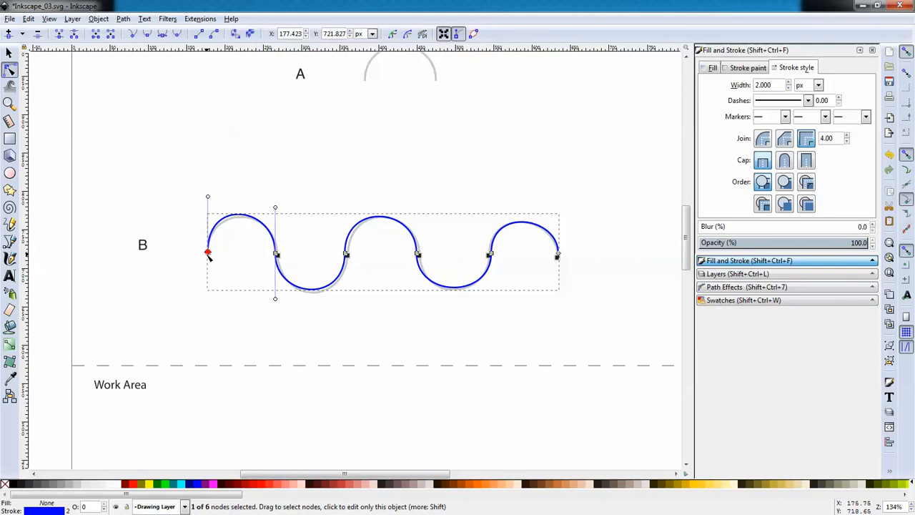
{"action": "mouse_move", "coordinate": [208, 253]}
{"action": "left_mouse_down"}
{"action": "mouse_move", "coordinate": [178, 250]}
{"action": "mouse_move", "coordinate": [221, 254]}
{"action": "mouse_move", "coordinate": [208, 253]}
{"action": "left_mouse_up"}
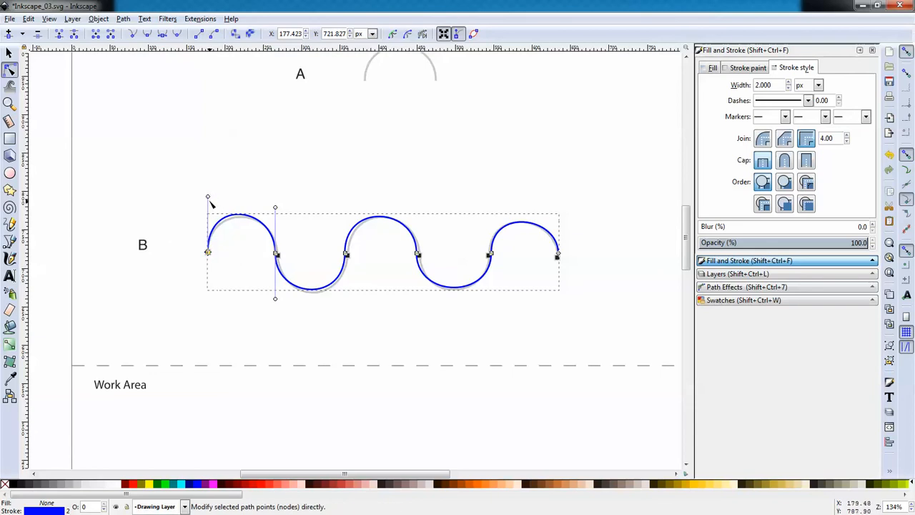
{"action": "left_click_drag", "start_coordinate": [208, 198], "coordinate": [210, 205]}
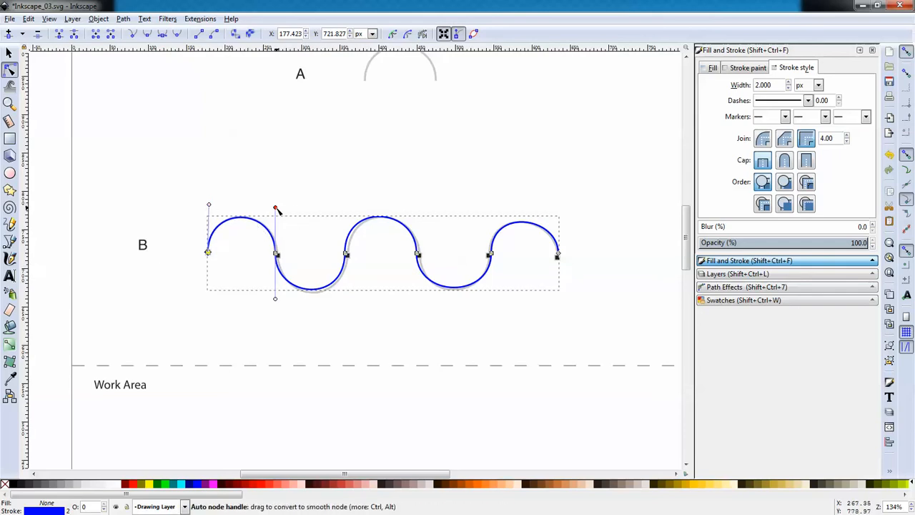
{"action": "left_click_drag", "start_coordinate": [276, 207], "coordinate": [276, 205]}
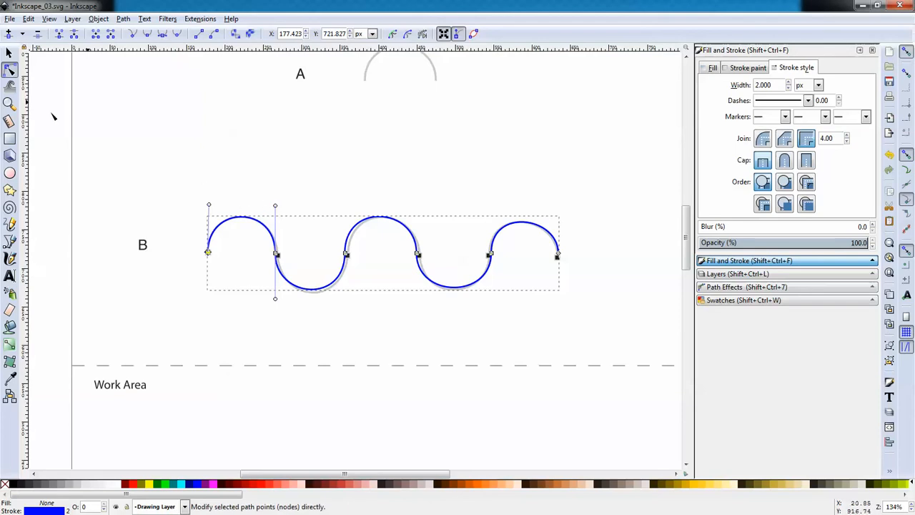
Step: Show the page grid over the drawing and hide it again
{"action": "left_click", "coordinate": [28, 19]}
{"action": "left_click", "coordinate": [49, 19]}
{"action": "left_click", "coordinate": [48, 18]}
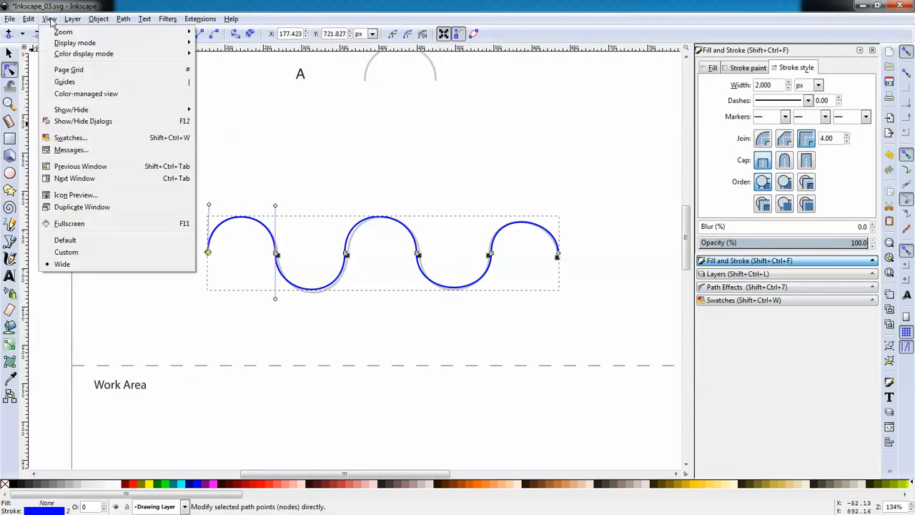
{"action": "left_click", "coordinate": [79, 69]}
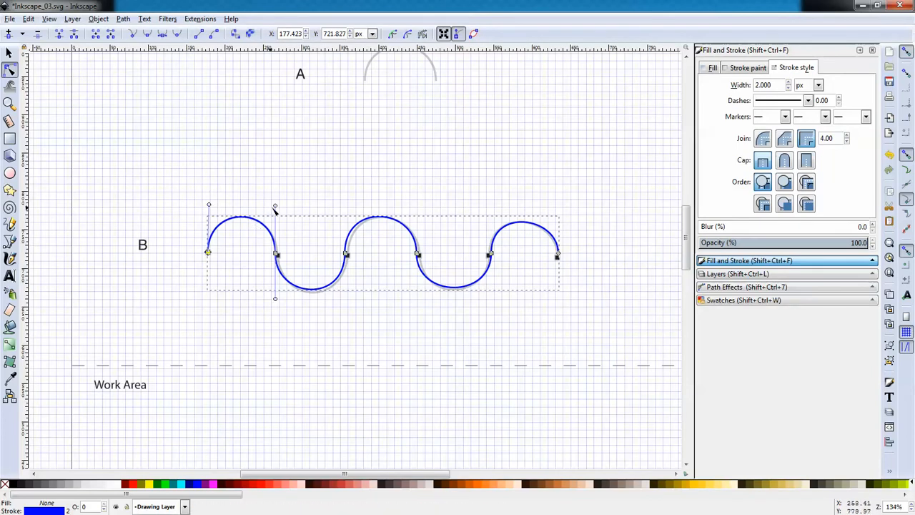
{"action": "left_click", "coordinate": [49, 19]}
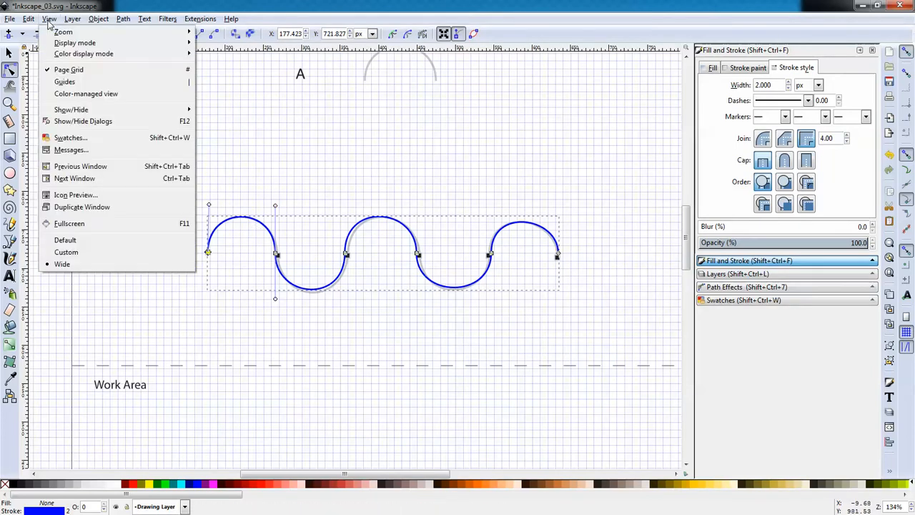
{"action": "left_click", "coordinate": [61, 70]}
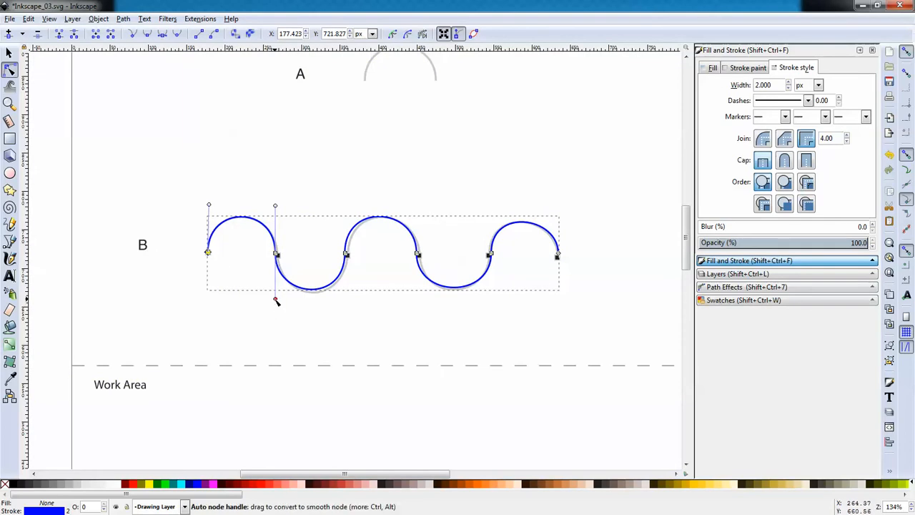
Step: Fit the first trough to the template by moving the second and third nodes onto their markers and adjusting the second node's handles
{"action": "left_click_drag", "start_coordinate": [276, 300], "coordinate": [276, 304]}
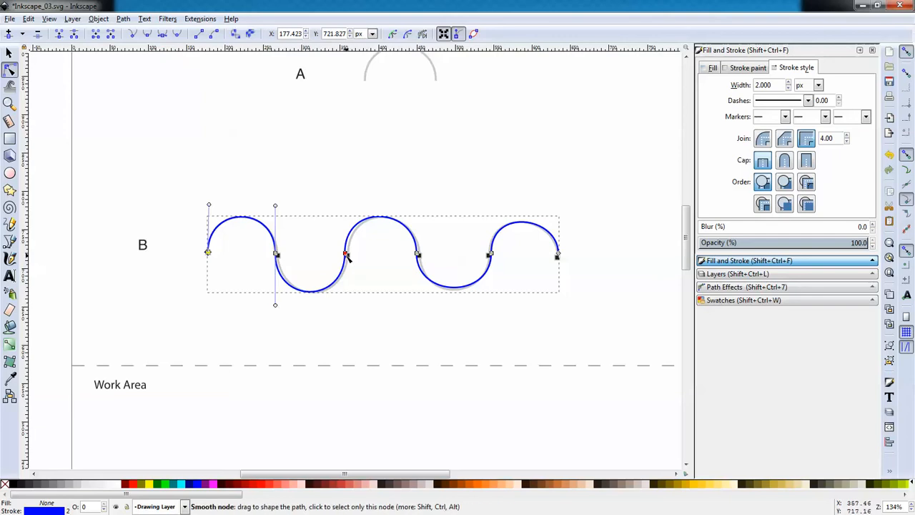
{"action": "left_click_drag", "start_coordinate": [347, 257], "coordinate": [349, 258]}
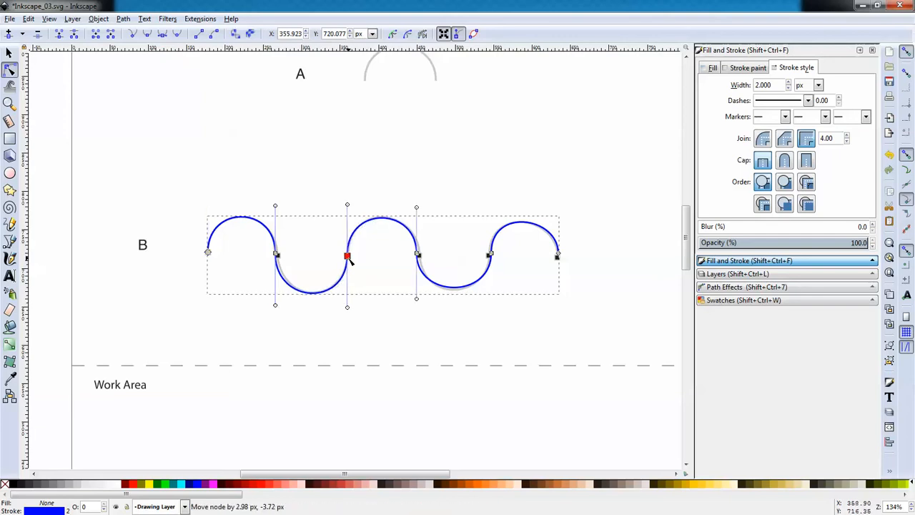
{"action": "left_click", "coordinate": [276, 255]}
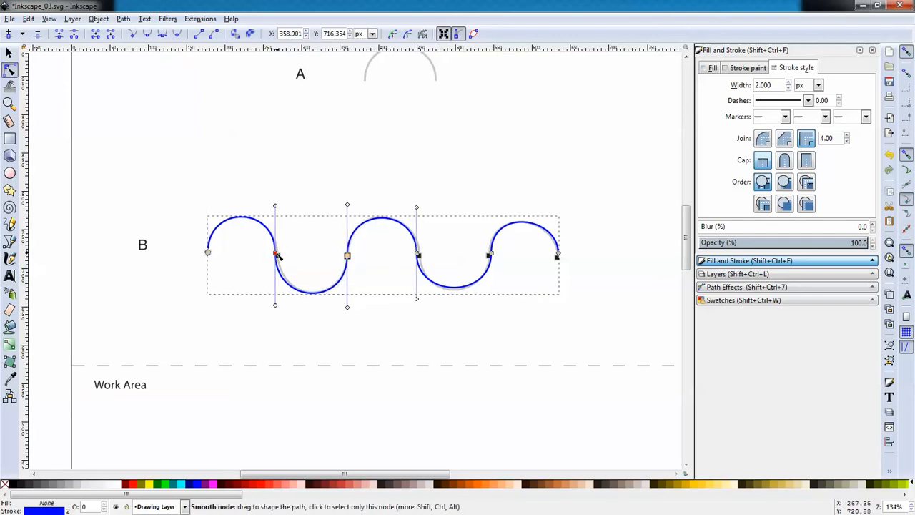
{"action": "left_click_drag", "start_coordinate": [277, 256], "coordinate": [278, 257]}
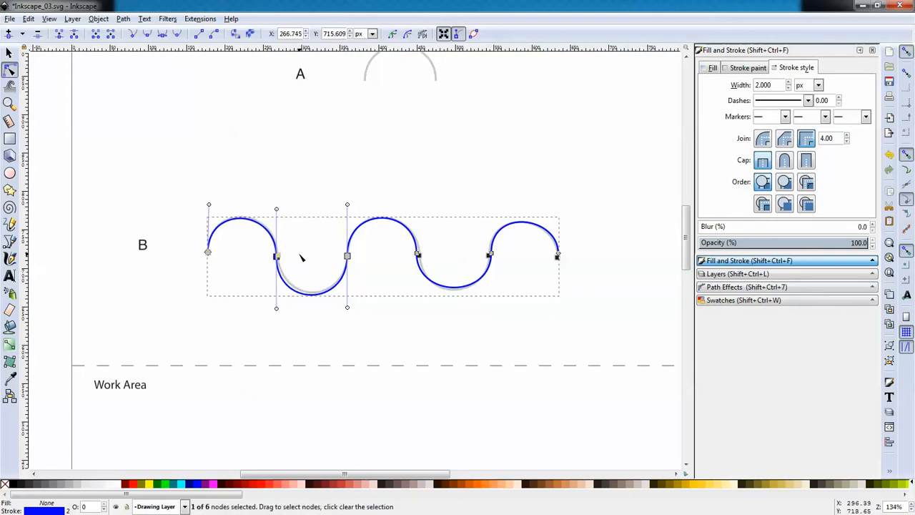
{"action": "key", "text": "Right"}
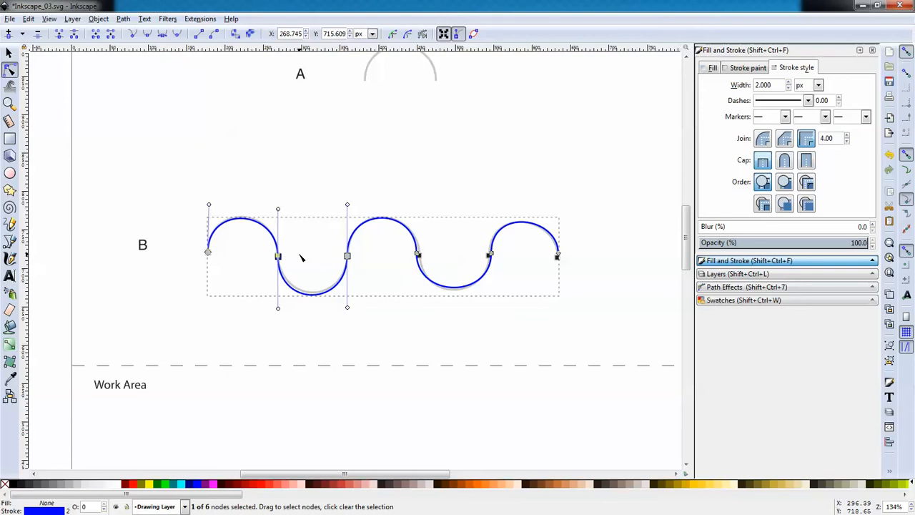
{"action": "left_click_drag", "start_coordinate": [280, 209], "coordinate": [278, 206]}
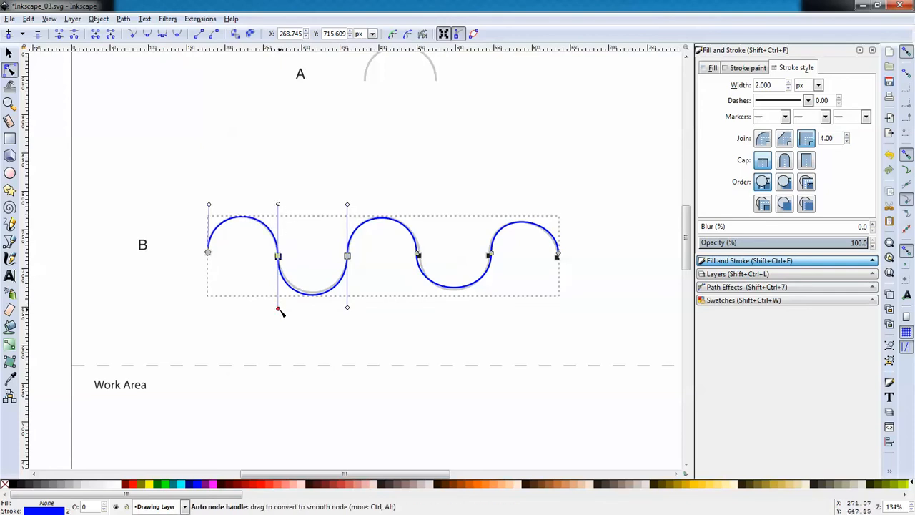
{"action": "left_click_drag", "start_coordinate": [279, 309], "coordinate": [280, 304]}
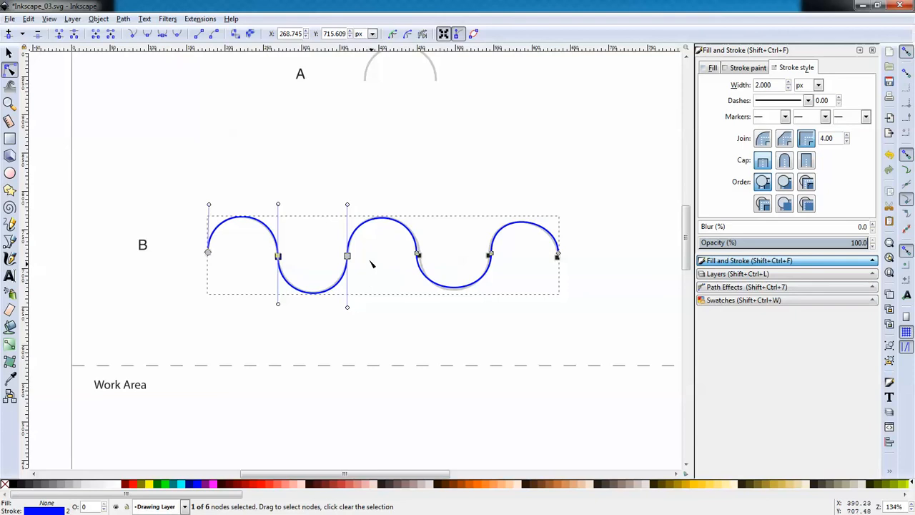
Step: Shorten the third node's lower handle, and fit the second arch by moving the fourth node onto its marker and lengthening its upper handle
{"action": "left_click_drag", "start_coordinate": [348, 306], "coordinate": [347, 303]}
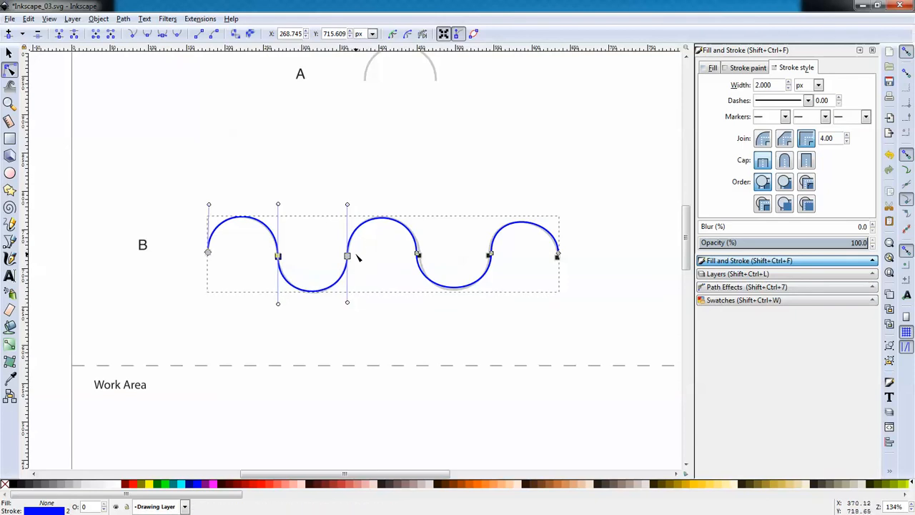
{"action": "left_click", "coordinate": [418, 255]}
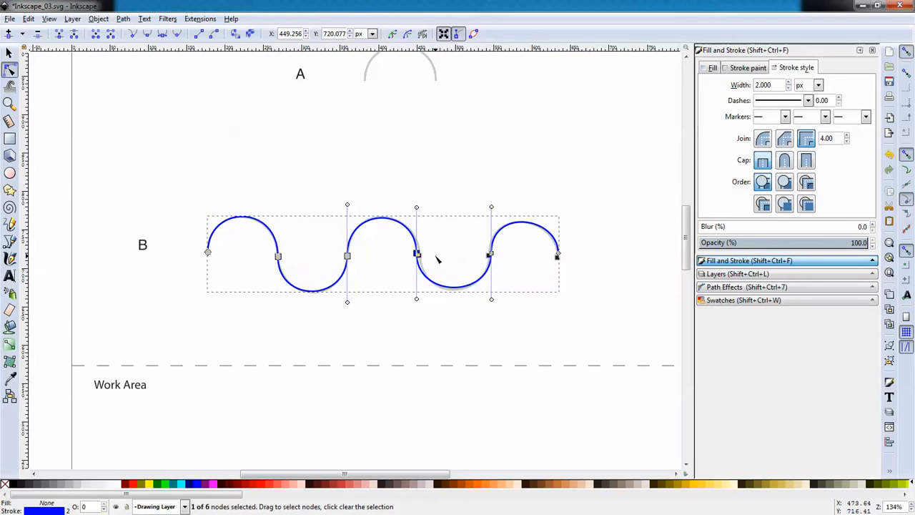
{"action": "key", "text": "Right"}
{"action": "key", "text": "Down"}
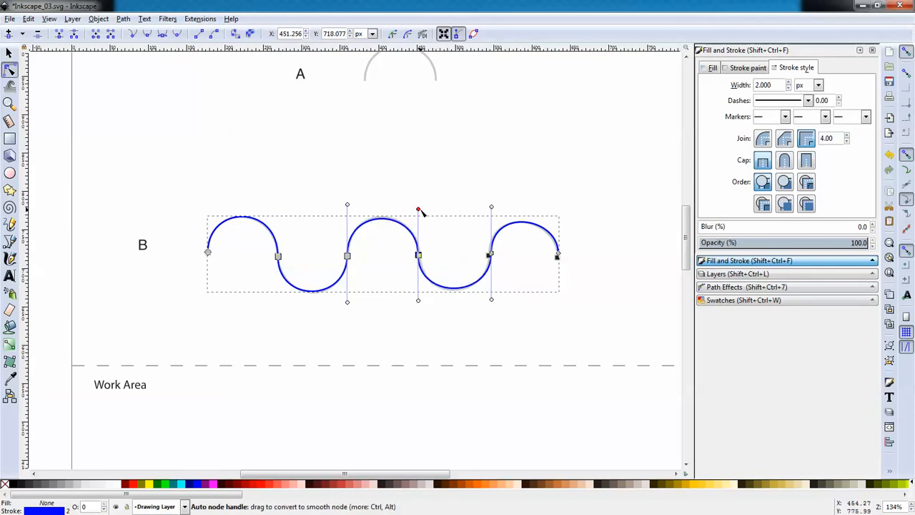
{"action": "left_click_drag", "start_coordinate": [421, 210], "coordinate": [421, 206]}
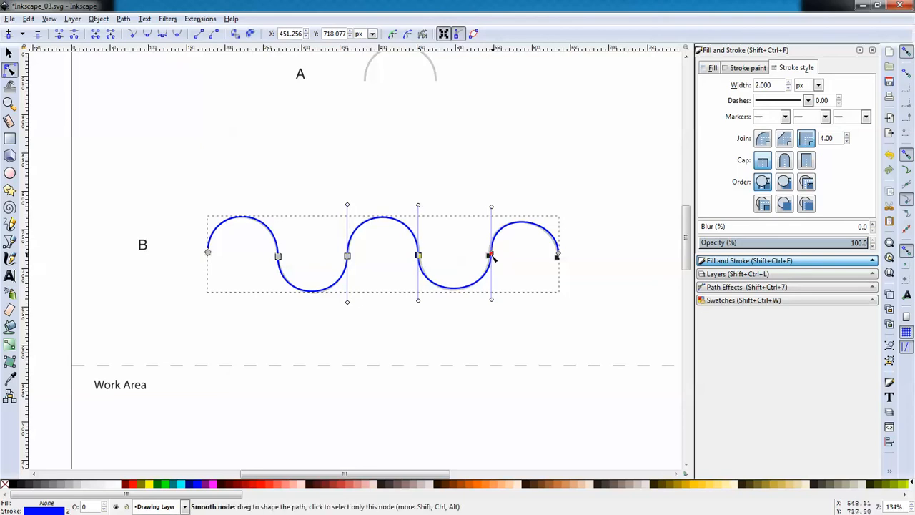
Step: Fit the last arch to the template by moving the fifth and end nodes onto their markers and lengthening their upper handles
{"action": "left_click_drag", "start_coordinate": [490, 255], "coordinate": [490, 256]}
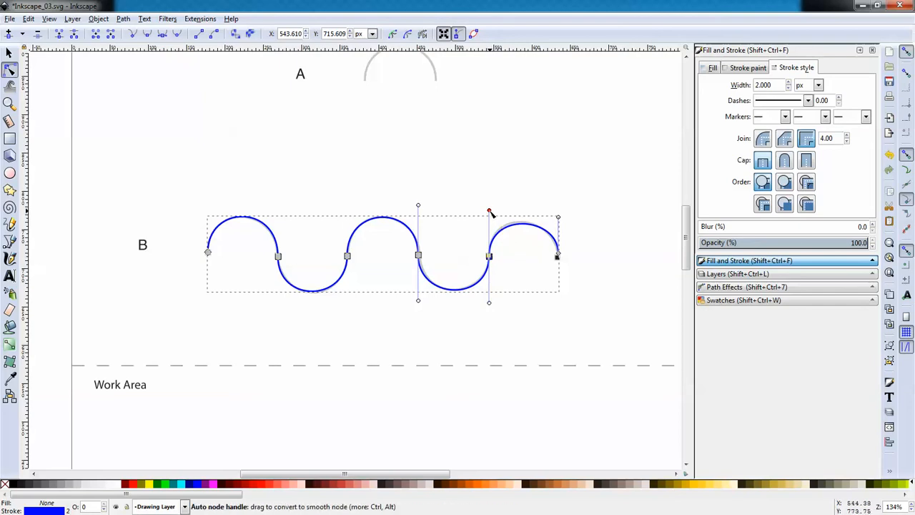
{"action": "left_click_drag", "start_coordinate": [490, 212], "coordinate": [489, 208]}
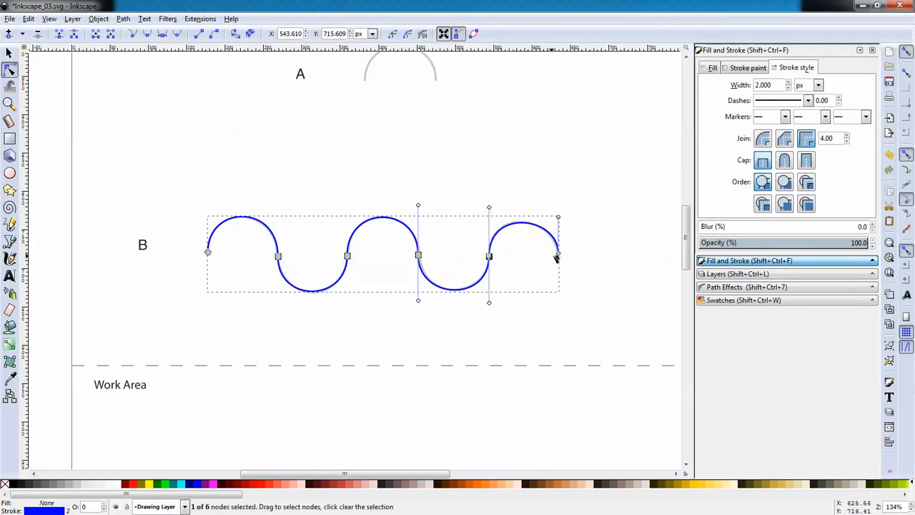
{"action": "left_click_drag", "start_coordinate": [558, 254], "coordinate": [559, 255]}
{"action": "left_click_drag", "start_coordinate": [559, 221], "coordinate": [557, 213]}
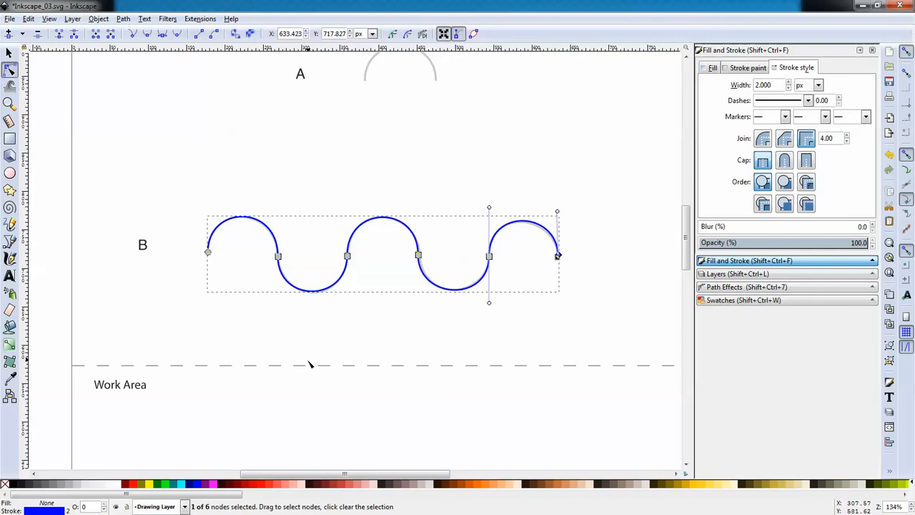
Step: Draw an open five-node Bezier wave about 440 px wide in the Work Area, alternating two arches and two troughs
{"action": "scroll", "coordinate": [309, 365], "scroll_direction": "down", "scroll_amount": 4}
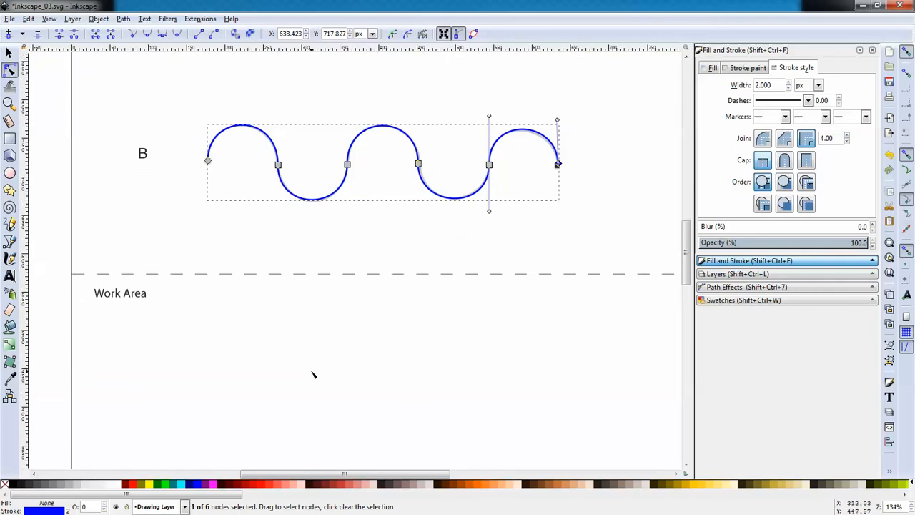
{"action": "scroll", "coordinate": [312, 373], "scroll_direction": "down", "scroll_amount": 1}
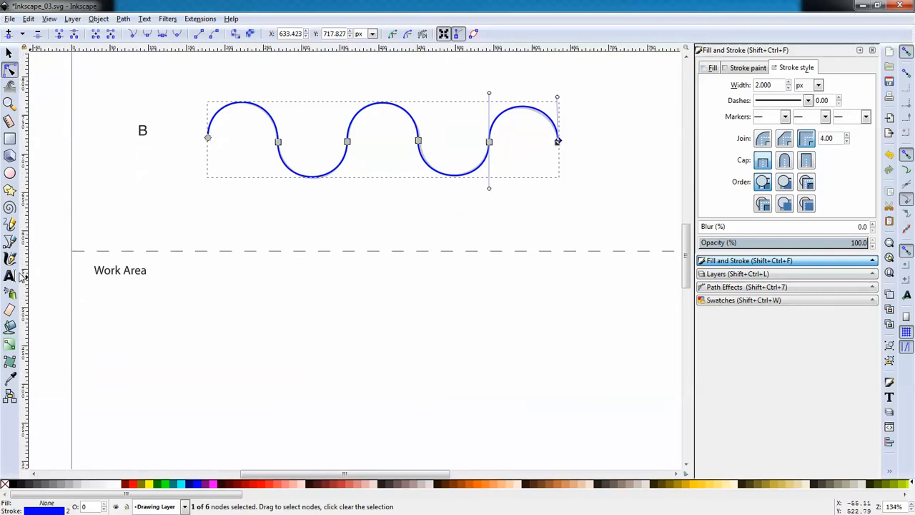
{"action": "left_click", "coordinate": [11, 243]}
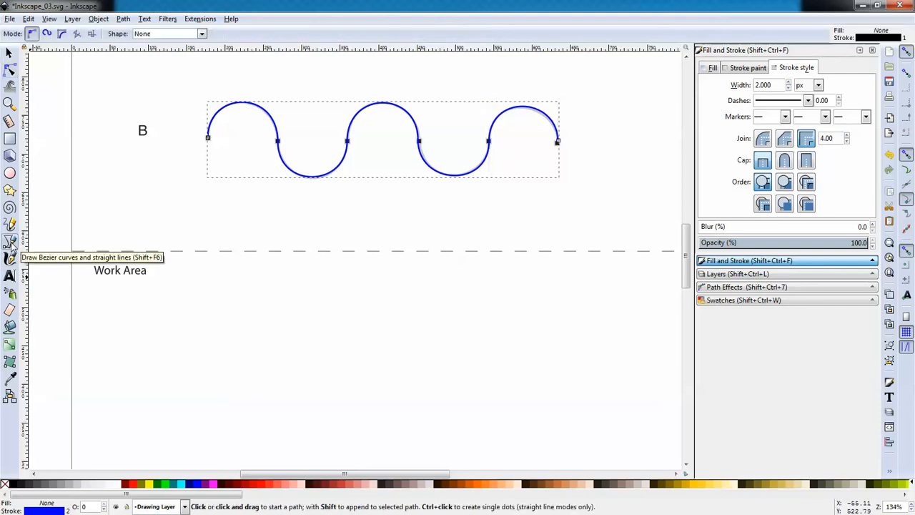
{"action": "left_click_drag", "start_coordinate": [220, 381], "coordinate": [221, 322]}
{"action": "left_click_drag", "start_coordinate": [310, 381], "coordinate": [310, 422]}
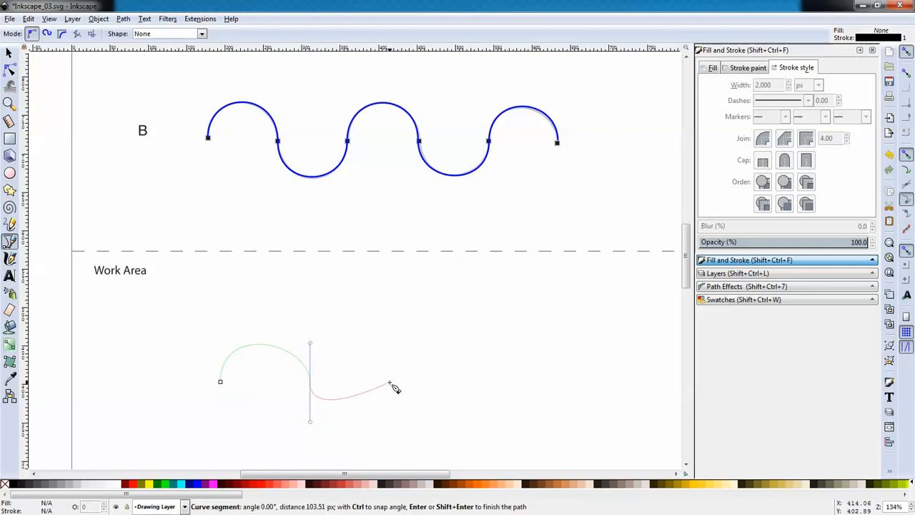
{"action": "left_click_drag", "start_coordinate": [389, 384], "coordinate": [392, 332]}
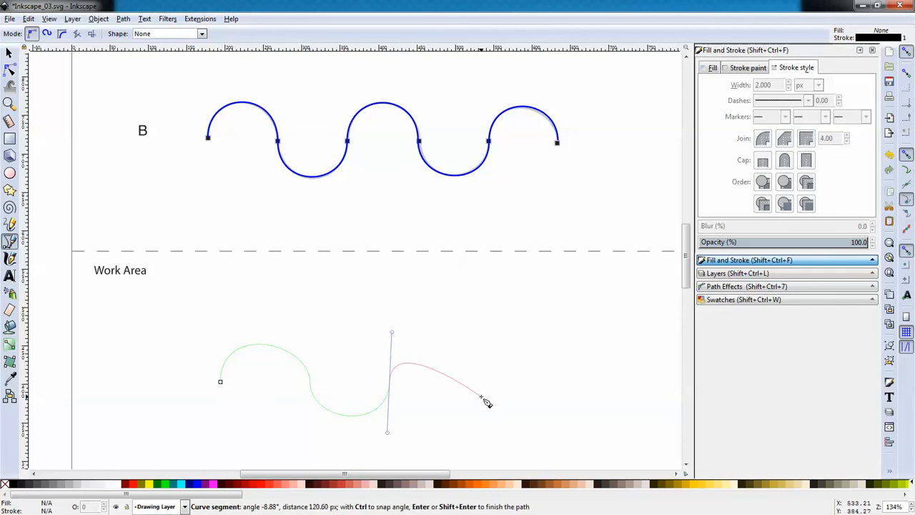
{"action": "left_click_drag", "start_coordinate": [481, 396], "coordinate": [482, 433]}
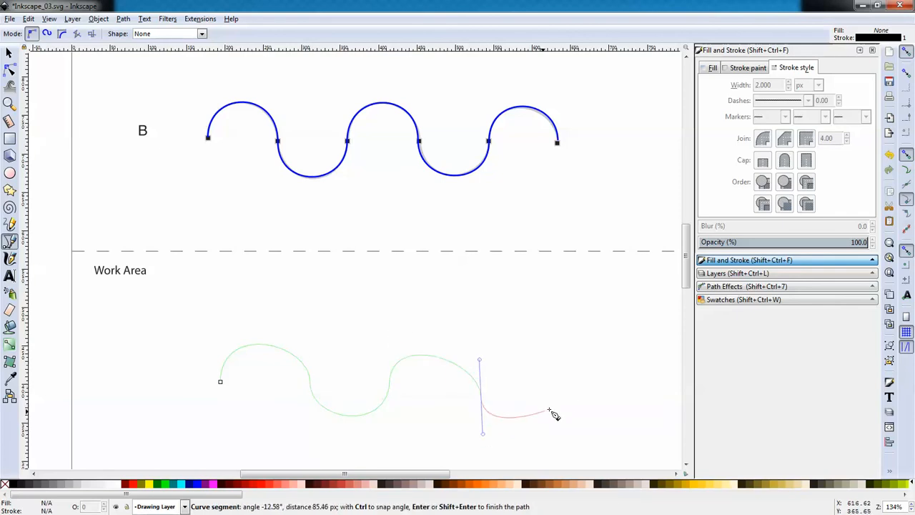
{"action": "left_click_drag", "start_coordinate": [558, 396], "coordinate": [562, 352]}
{"action": "key", "text": "Return"}
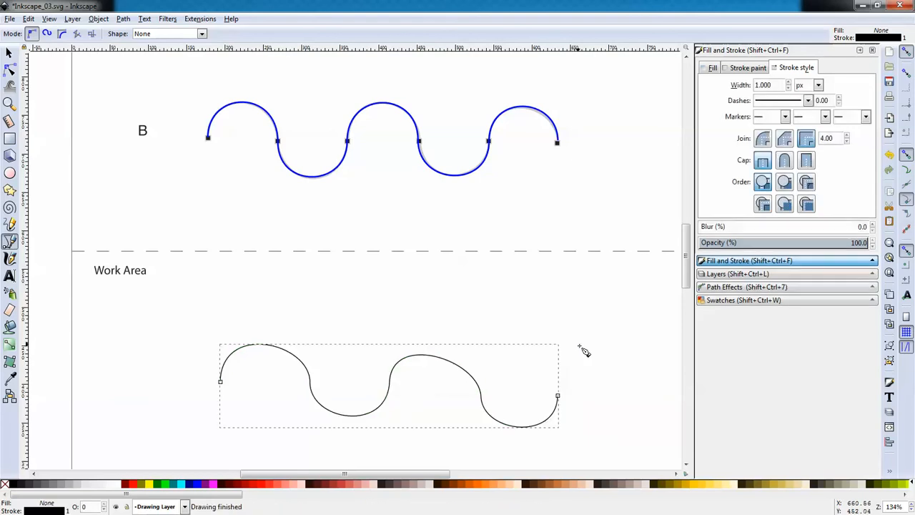
Step: Select all five nodes of the Work Area wave and align them on one horizontal line relative to the middle of the selection
{"action": "left_click", "coordinate": [10, 69]}
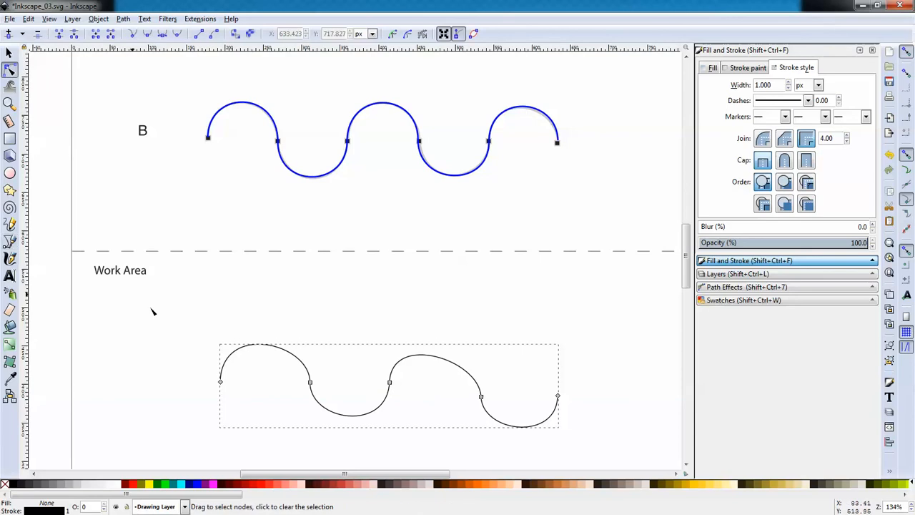
{"action": "left_click", "coordinate": [220, 383]}
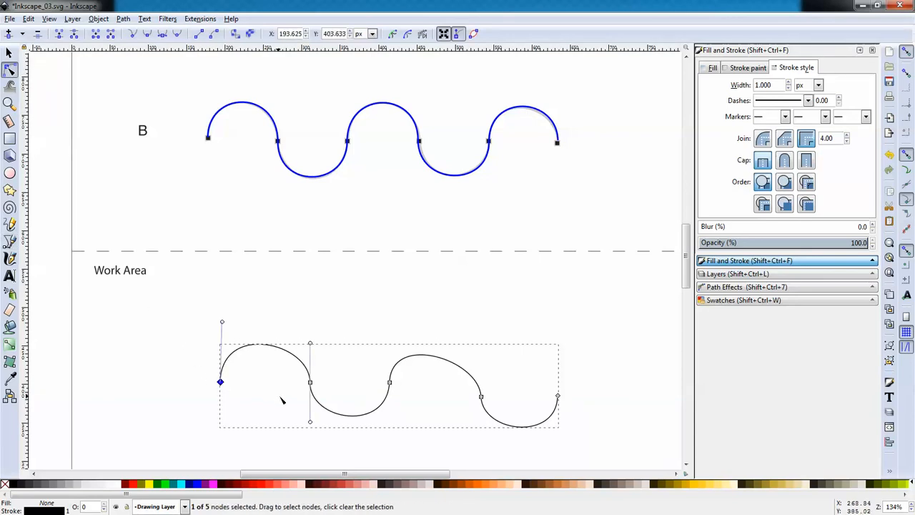
{"action": "left_click", "coordinate": [309, 383], "text": "shift"}
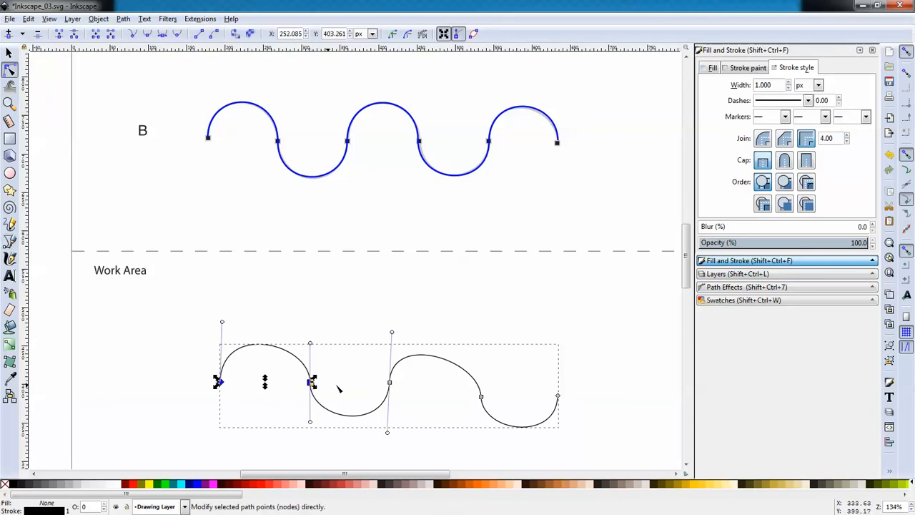
{"action": "left_click", "coordinate": [389, 383], "text": "shift"}
{"action": "left_click", "coordinate": [483, 396], "text": "shift"}
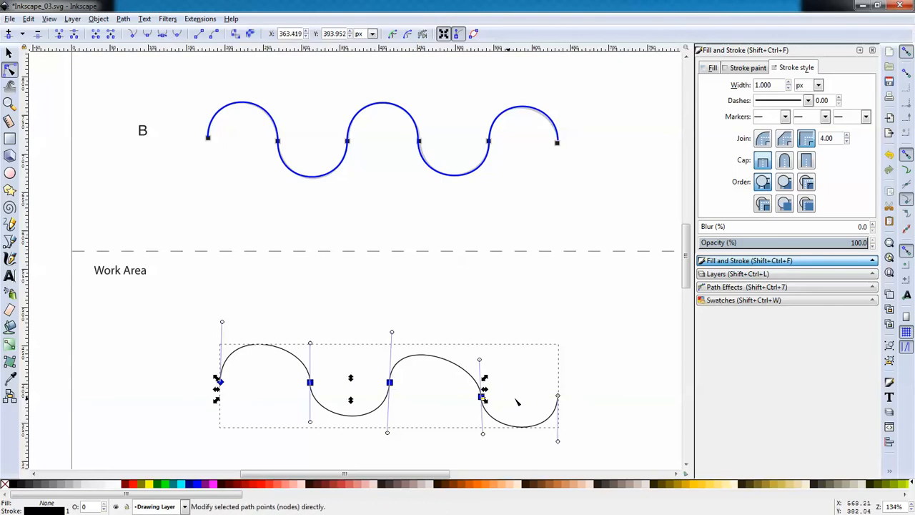
{"action": "left_click", "coordinate": [557, 398], "text": "shift"}
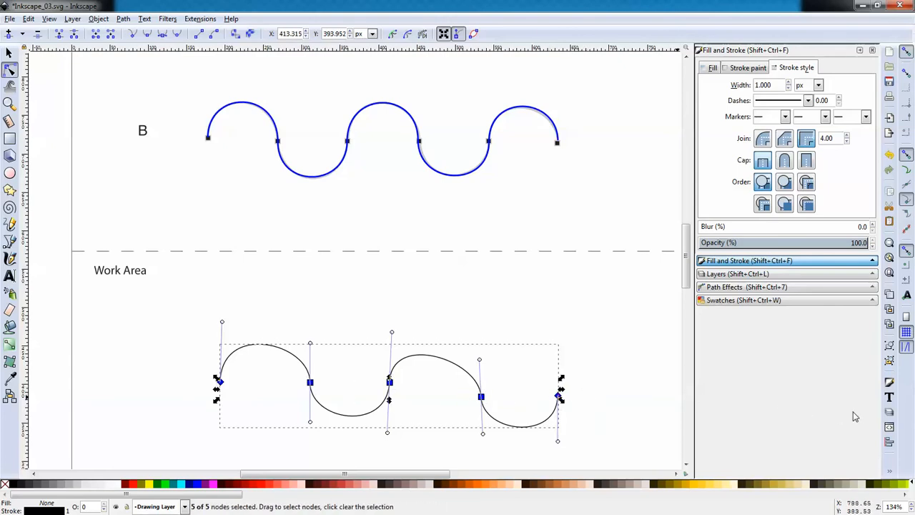
{"action": "left_click", "coordinate": [890, 445]}
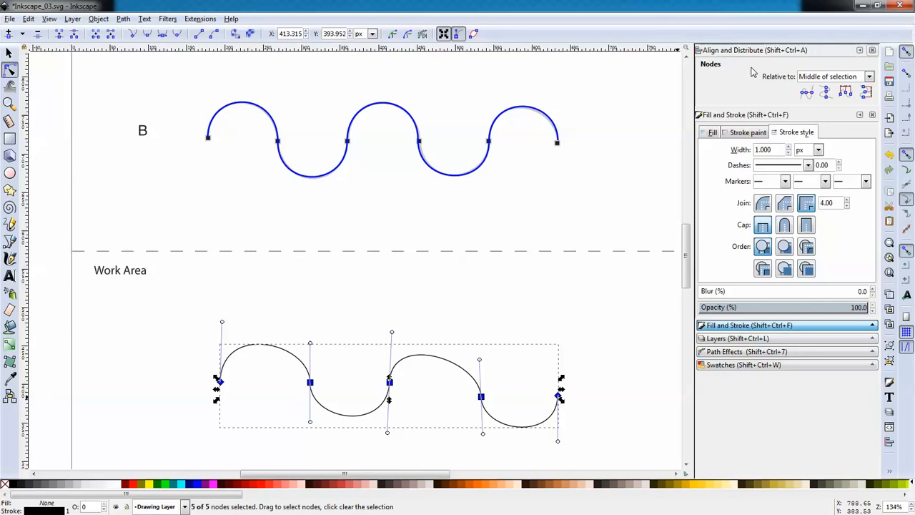
{"action": "left_click", "coordinate": [807, 95]}
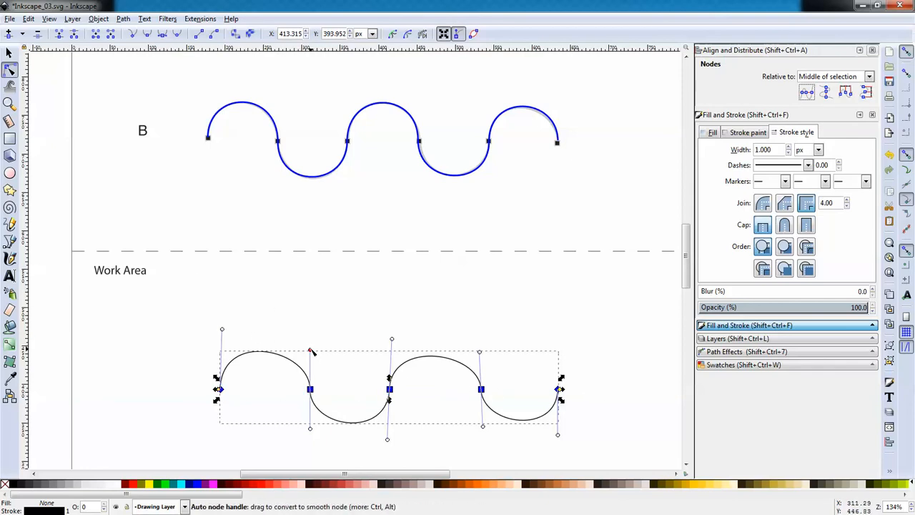
Step: Even out the Work Area wave by lengthening the upper handles of its second, third and fourth nodes and straightening the fourth node's lower handle
{"action": "left_click_drag", "start_coordinate": [311, 351], "coordinate": [311, 333]}
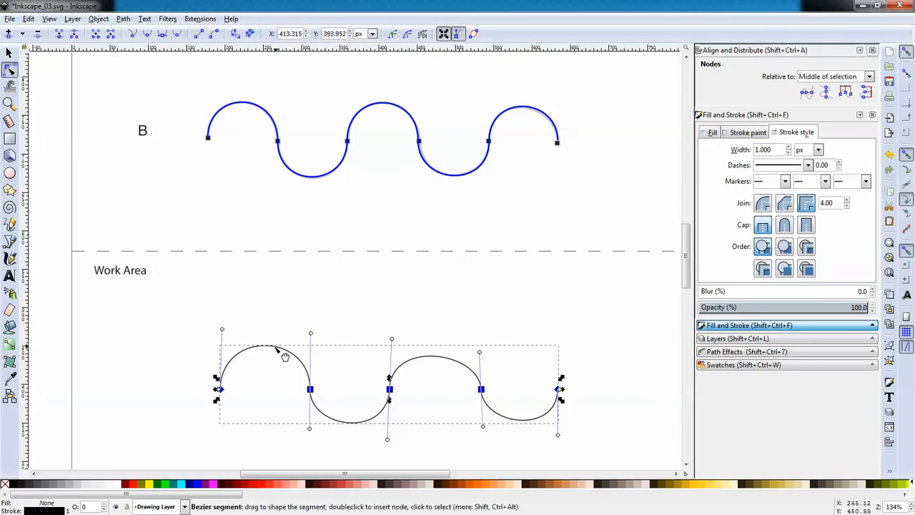
{"action": "left_click", "coordinate": [485, 349]}
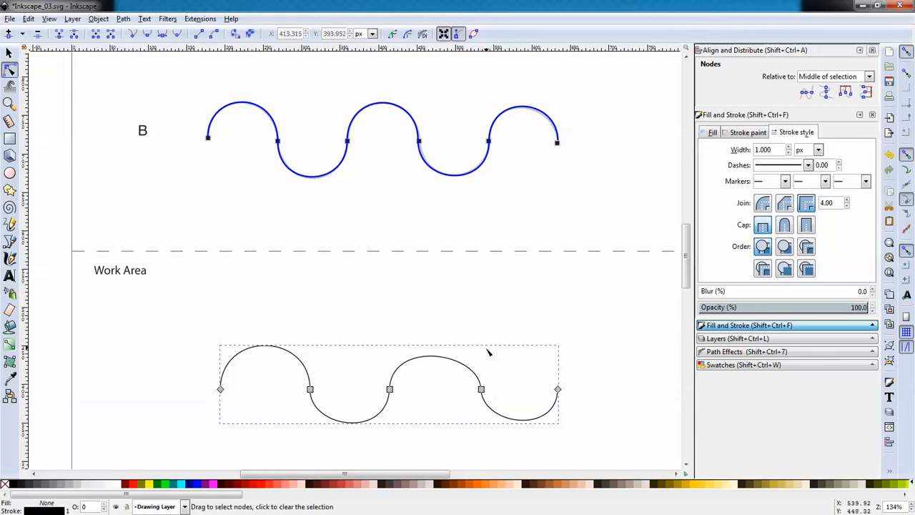
{"action": "left_click", "coordinate": [483, 388]}
{"action": "left_click_drag", "start_coordinate": [480, 352], "coordinate": [479, 334]}
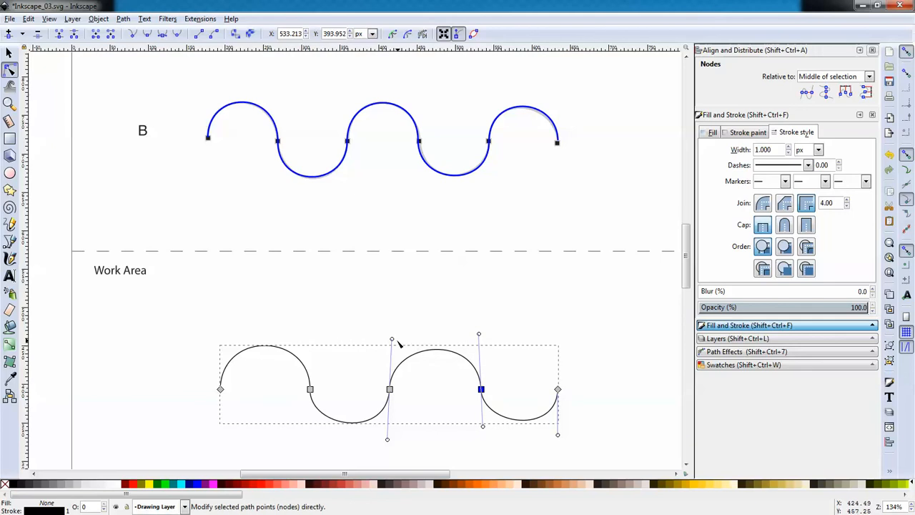
{"action": "left_click_drag", "start_coordinate": [398, 342], "coordinate": [398, 332]}
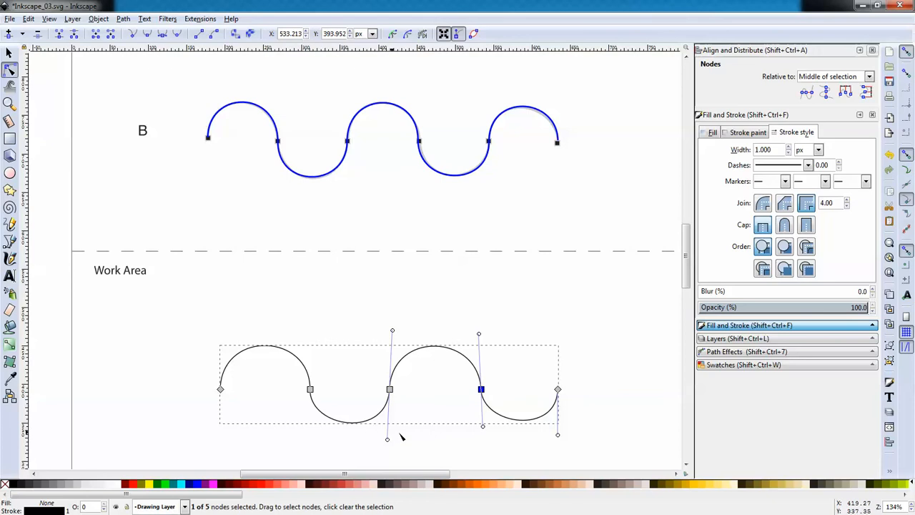
{"action": "left_click_drag", "start_coordinate": [483, 428], "coordinate": [481, 435]}
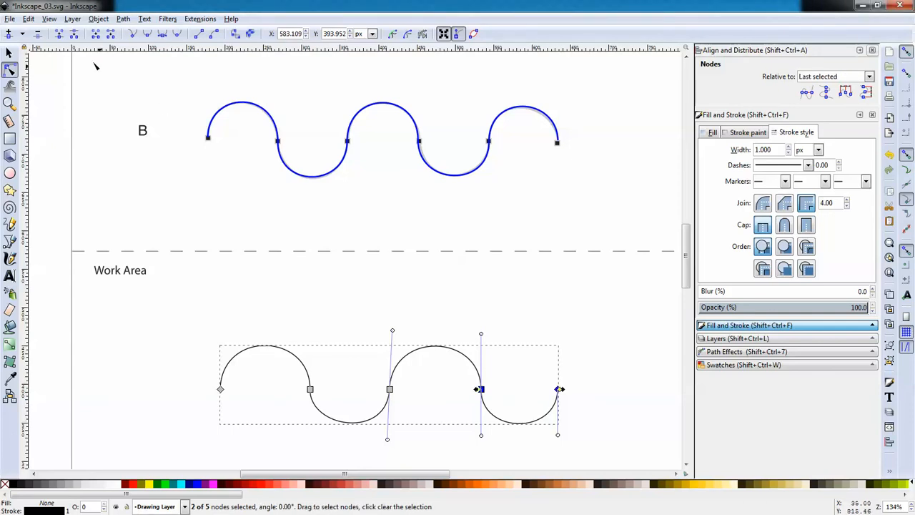
Step: Save the drawing as Inkscape_03.svg in the same folder, replacing the existing file
{"action": "left_click", "coordinate": [12, 19]}
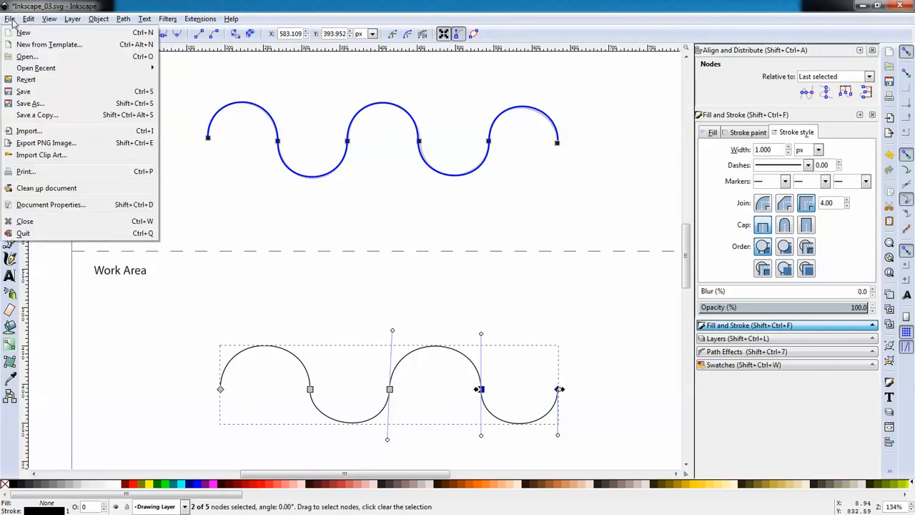
{"action": "left_click", "coordinate": [39, 107]}
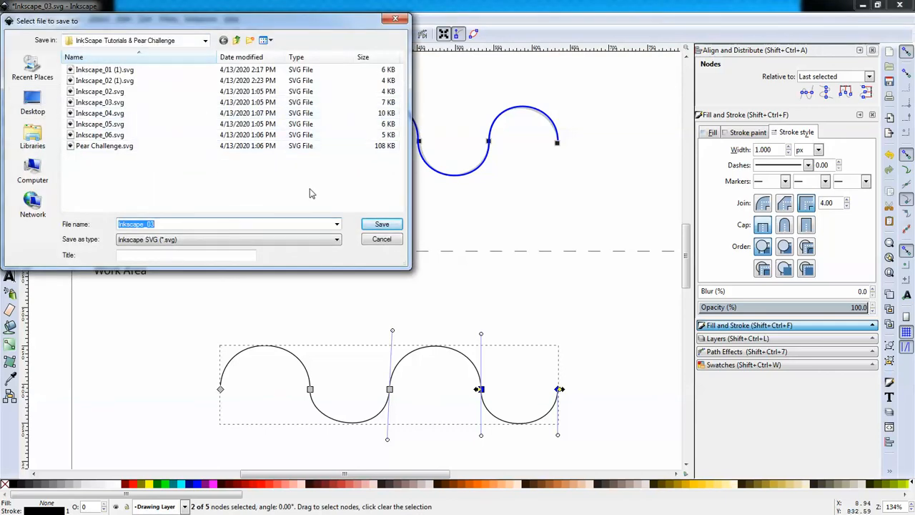
{"action": "left_click", "coordinate": [381, 225]}
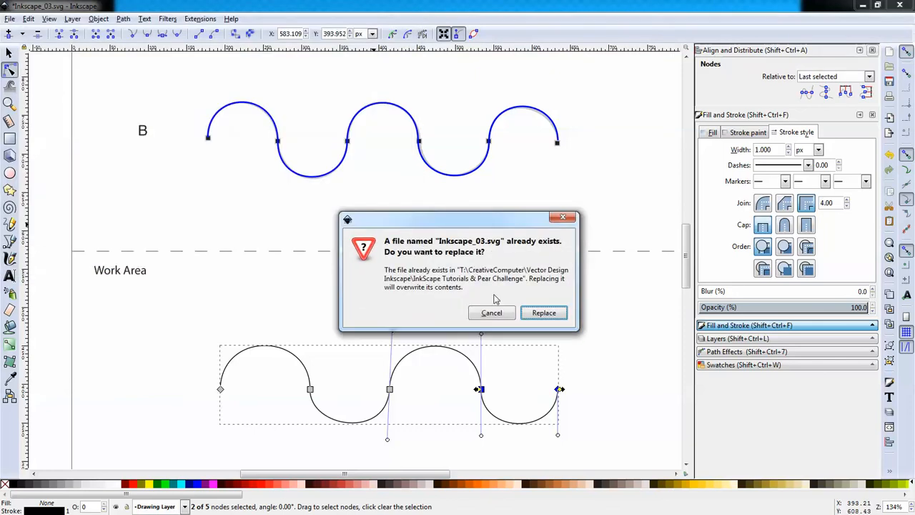
{"action": "left_click", "coordinate": [541, 318]}
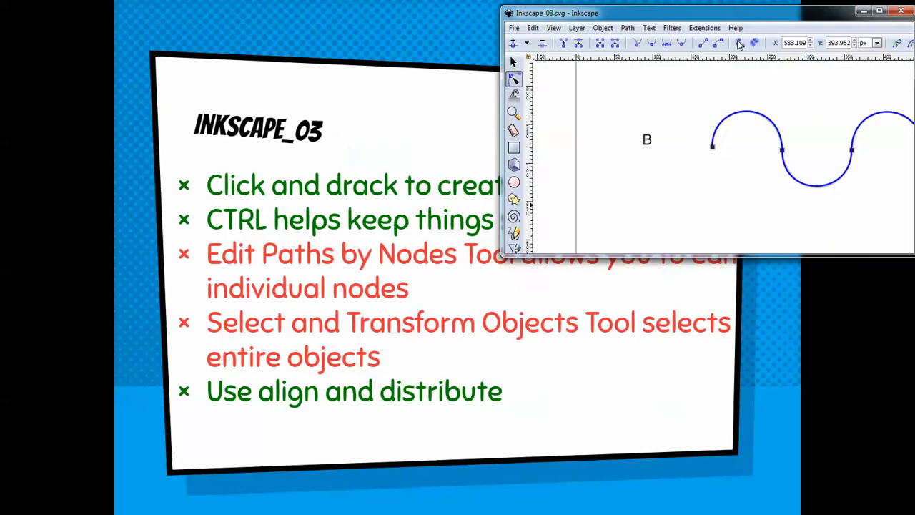
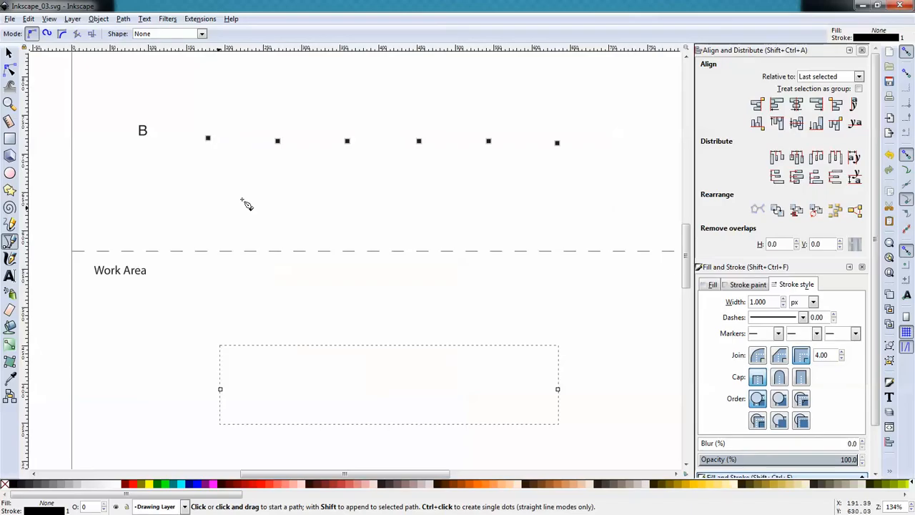
Step: Open Inkscape_04.svg from the InkScape Tutorials & Pear Challenge folder
{"action": "left_click", "coordinate": [10, 18]}
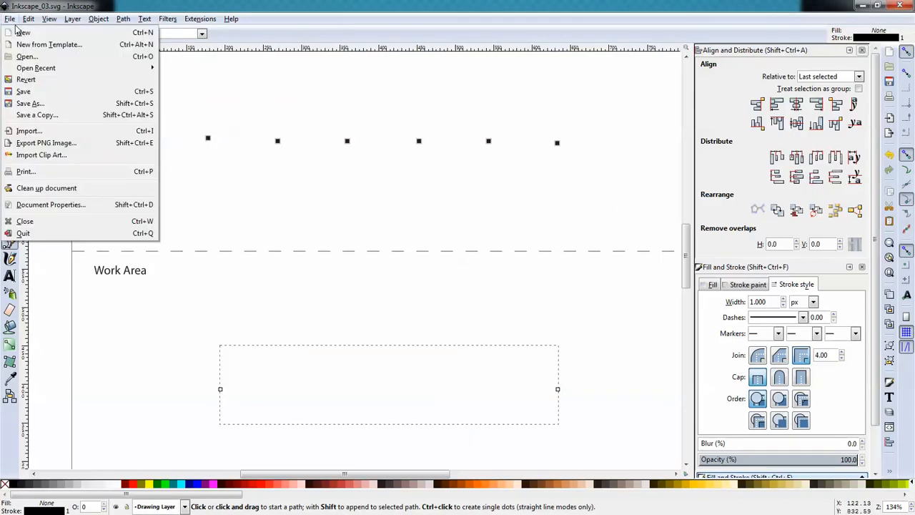
{"action": "left_click", "coordinate": [25, 57]}
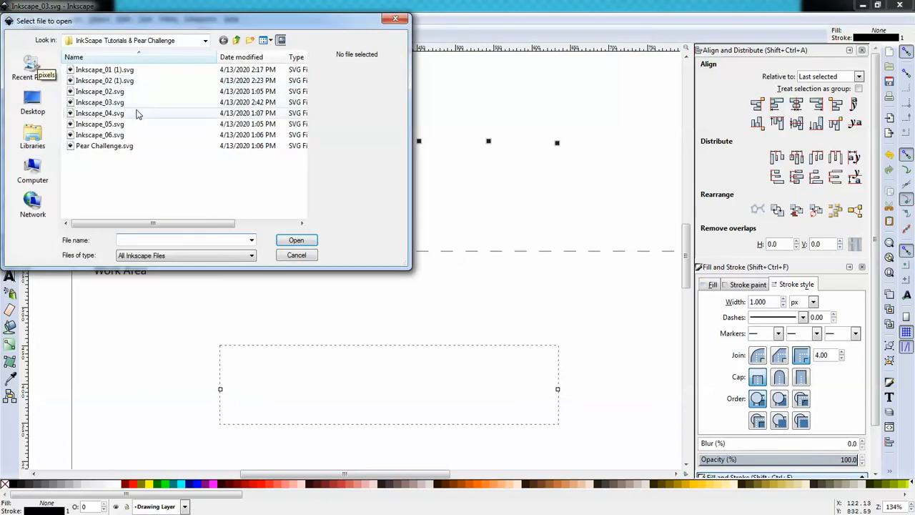
{"action": "double_click", "coordinate": [100, 113]}
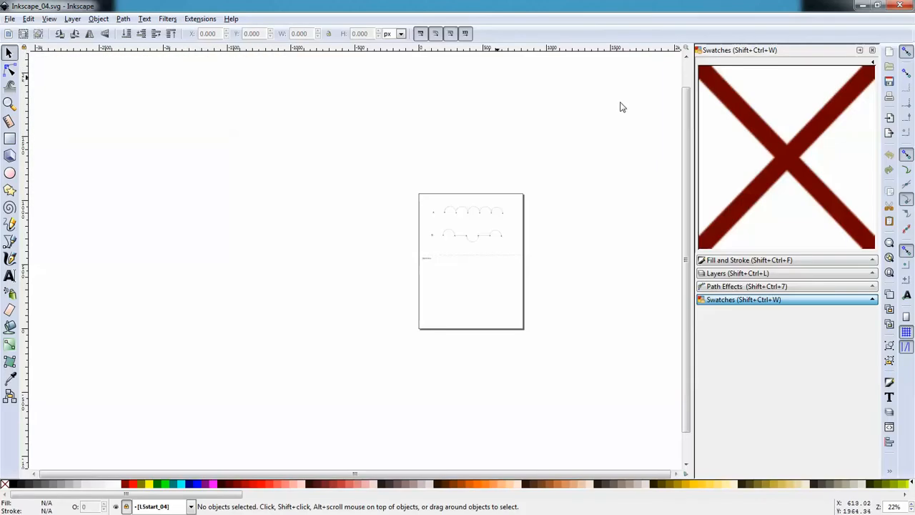
Step: Make Drawing Layer the current layer and activate the Bezier tool for tracing templates A and B
{"action": "left_click", "coordinate": [73, 19]}
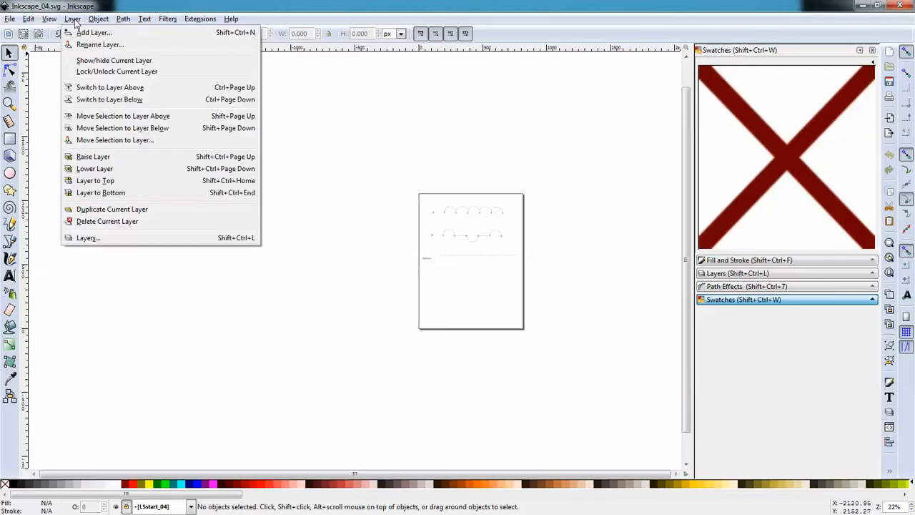
{"action": "left_click", "coordinate": [92, 236]}
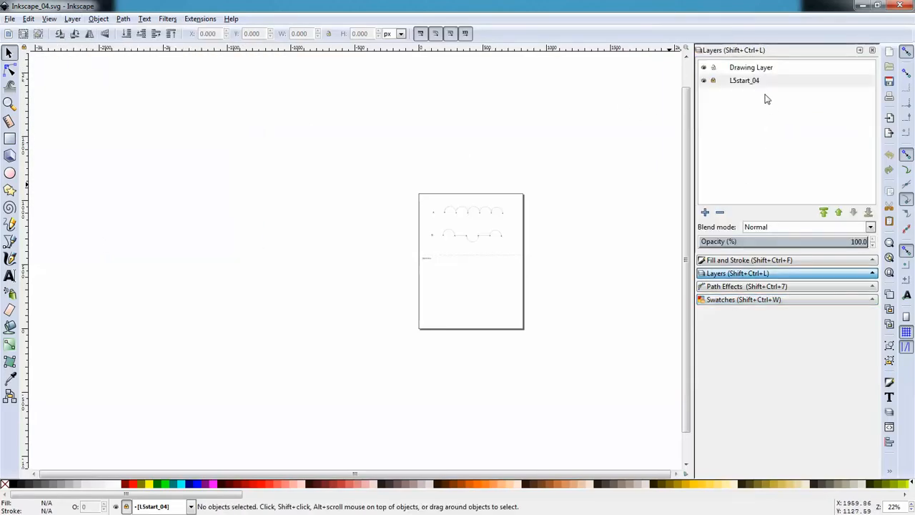
{"action": "left_click", "coordinate": [754, 69]}
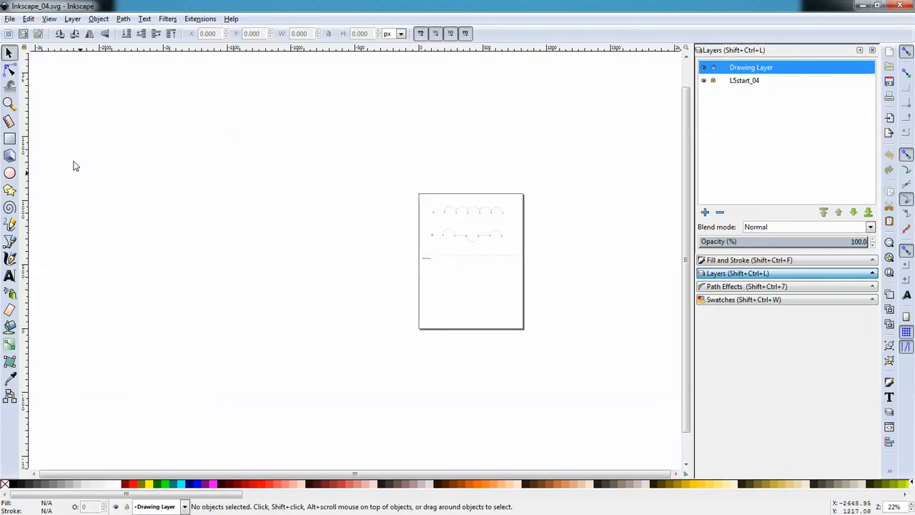
{"action": "left_click", "coordinate": [9, 104]}
{"action": "left_click", "coordinate": [478, 236]}
{"action": "left_click", "coordinate": [491, 233]}
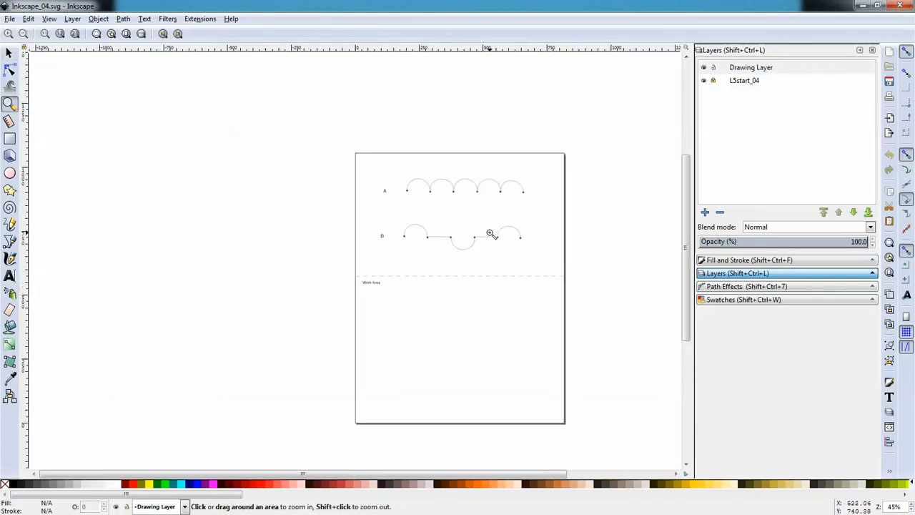
{"action": "left_click", "coordinate": [490, 225]}
{"action": "left_click", "coordinate": [494, 219]}
{"action": "left_click", "coordinate": [497, 218]}
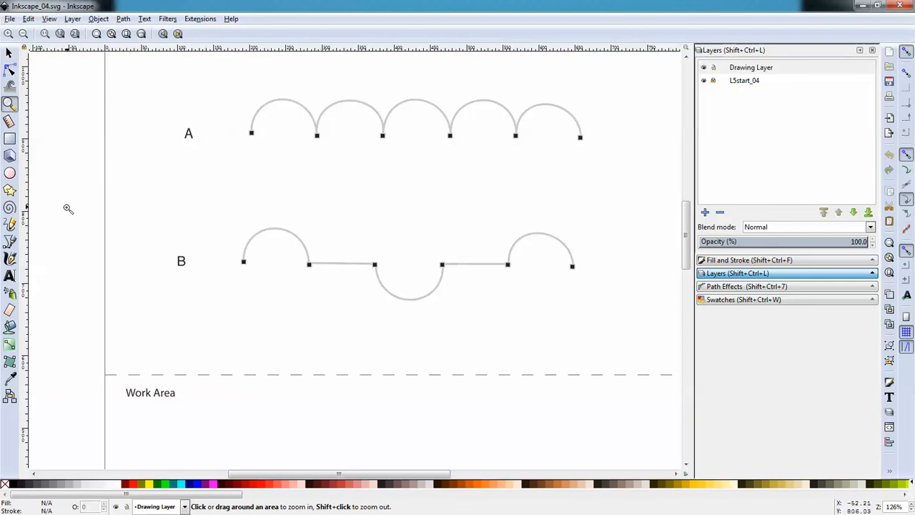
{"action": "left_click", "coordinate": [10, 244]}
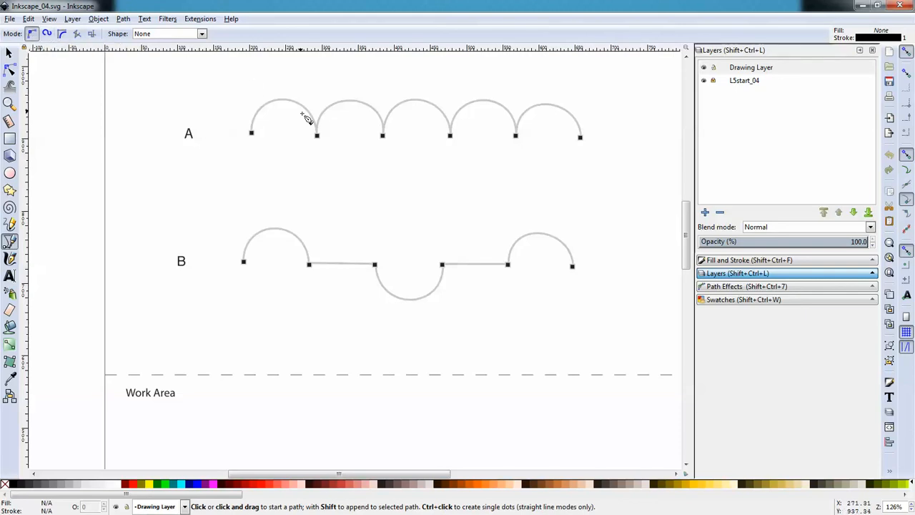
{"action": "left_click_drag", "start_coordinate": [251, 132], "coordinate": [256, 83]}
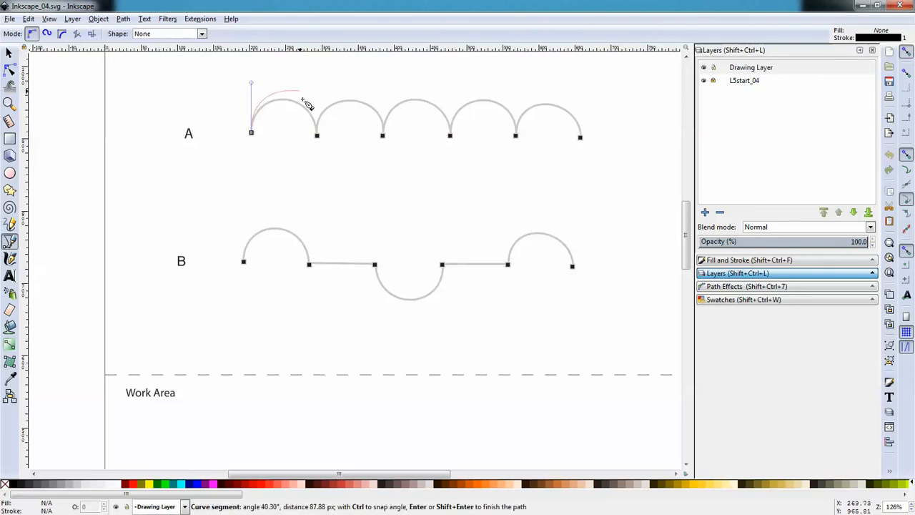
{"action": "left_click_drag", "start_coordinate": [317, 135], "coordinate": [318, 176]}
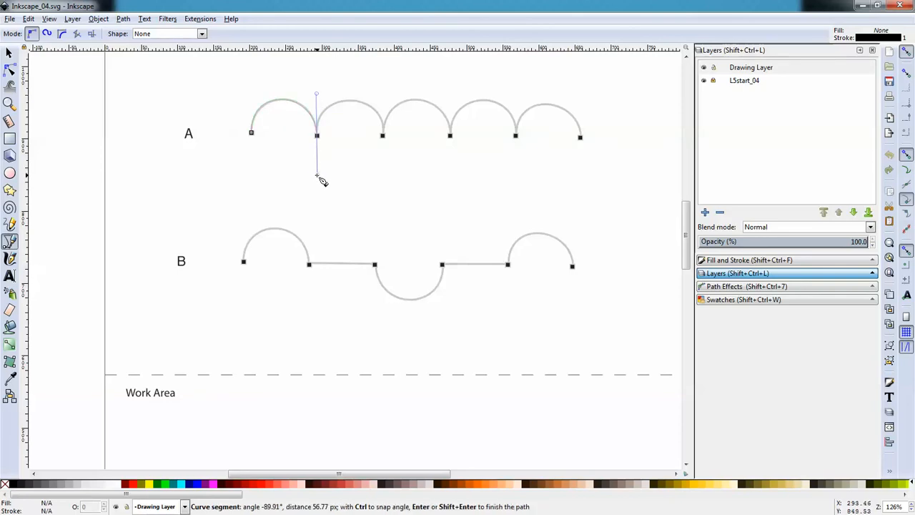
{"action": "left_click_drag", "start_coordinate": [382, 136], "coordinate": [381, 104]}
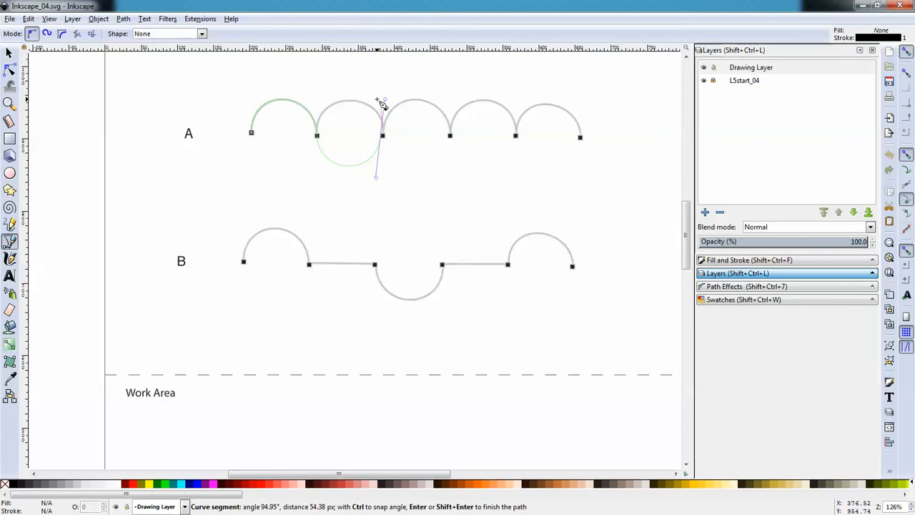
{"action": "key", "text": "BackSpace"}
{"action": "key", "text": "Escape"}
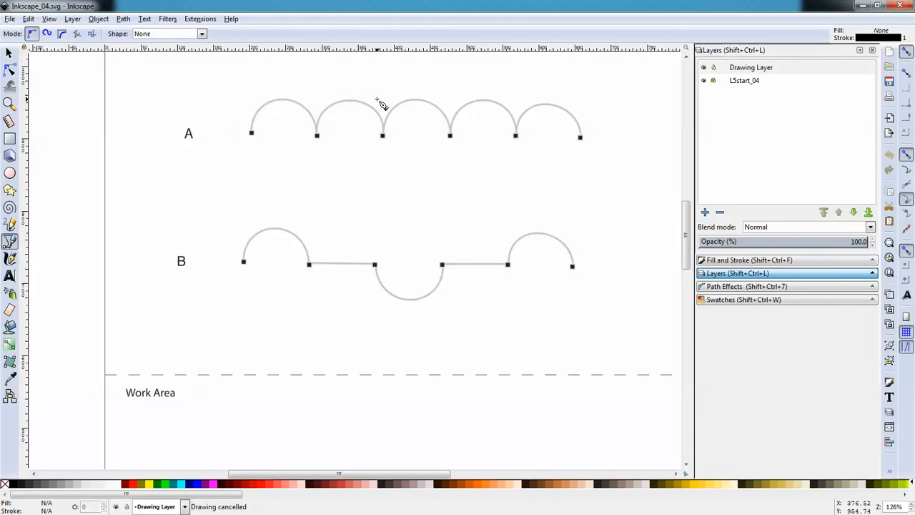
Step: Trace the five arches of template A as one open Bezier path, pointing the outgoing handle upward at each inner node
{"action": "left_click_drag", "start_coordinate": [251, 133], "coordinate": [251, 79]}
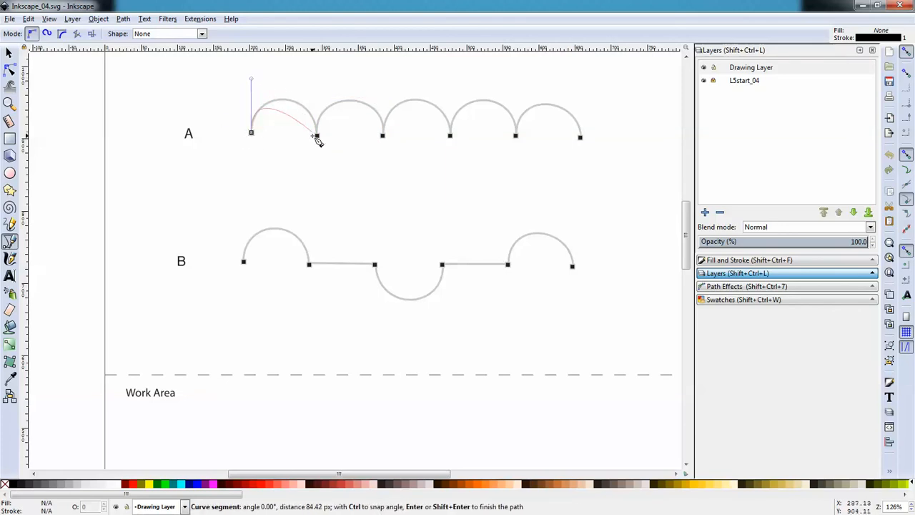
{"action": "left_click_drag", "start_coordinate": [317, 135], "coordinate": [318, 96]}
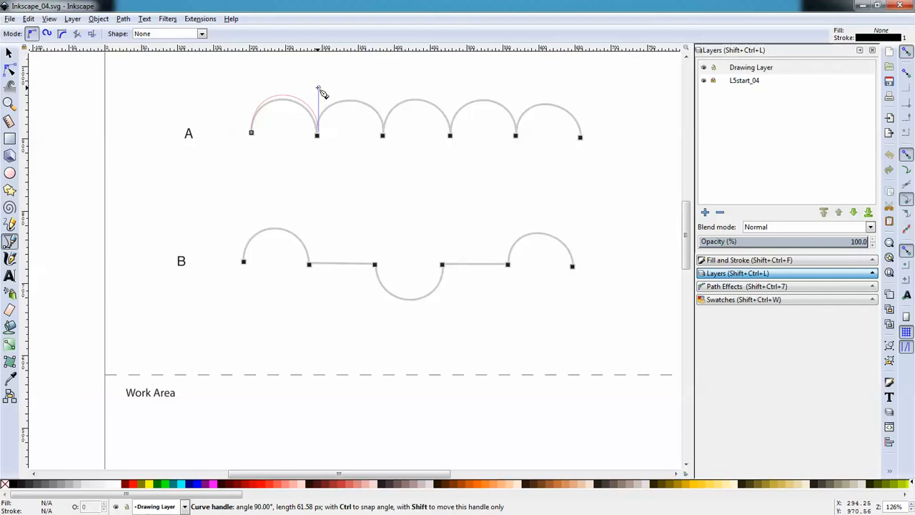
{"action": "left_click_drag", "start_coordinate": [319, 88], "coordinate": [319, 88]}
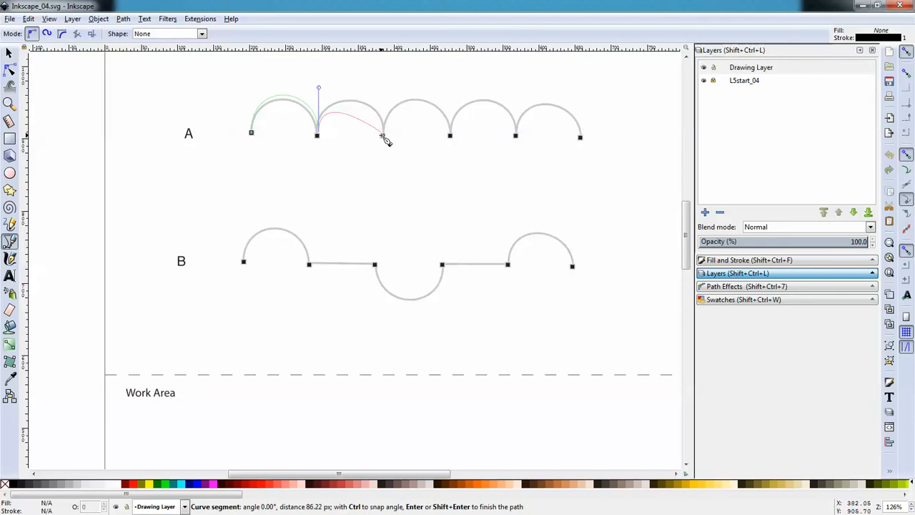
{"action": "left_click_drag", "start_coordinate": [382, 136], "coordinate": [381, 91]}
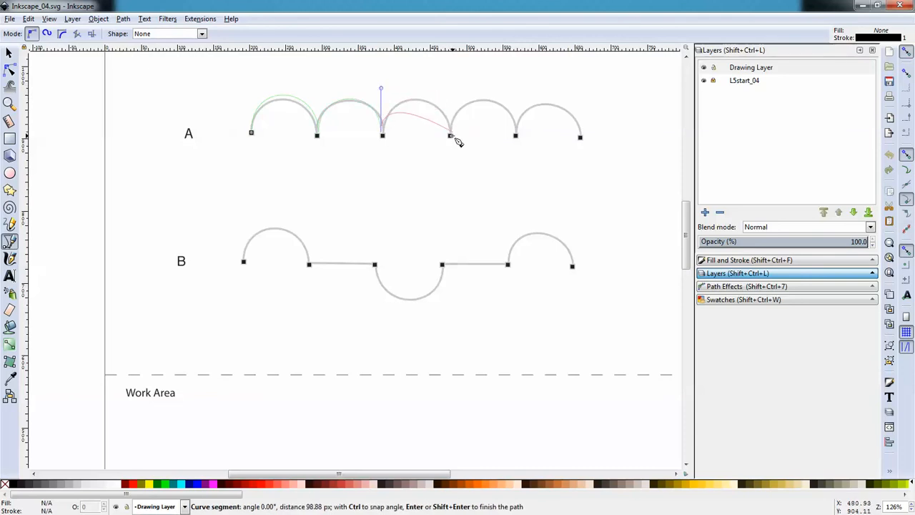
{"action": "left_click_drag", "start_coordinate": [451, 136], "coordinate": [457, 93]}
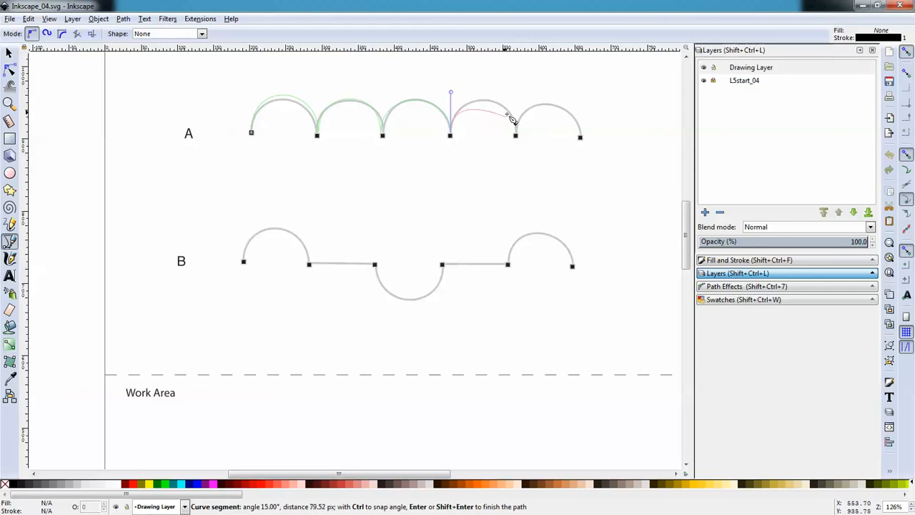
{"action": "left_click_drag", "start_coordinate": [516, 136], "coordinate": [516, 91]}
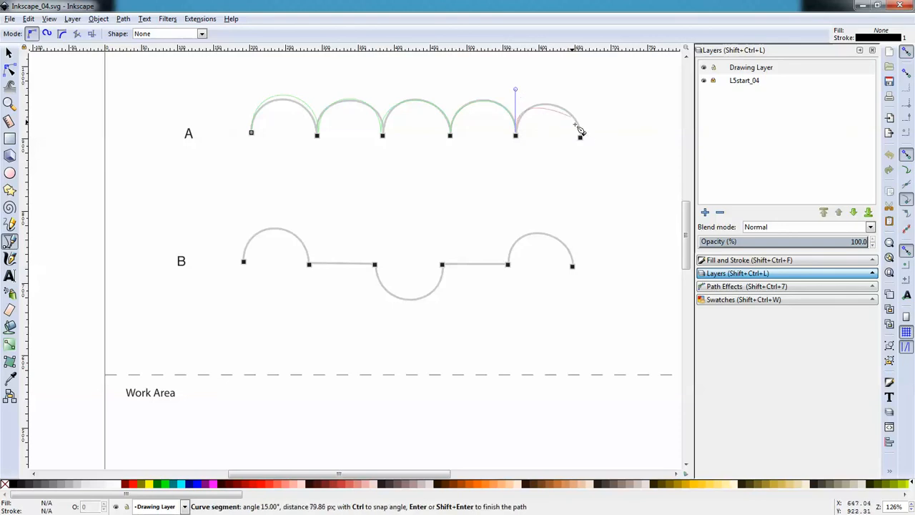
{"action": "left_click_drag", "start_coordinate": [580, 137], "coordinate": [581, 164]}
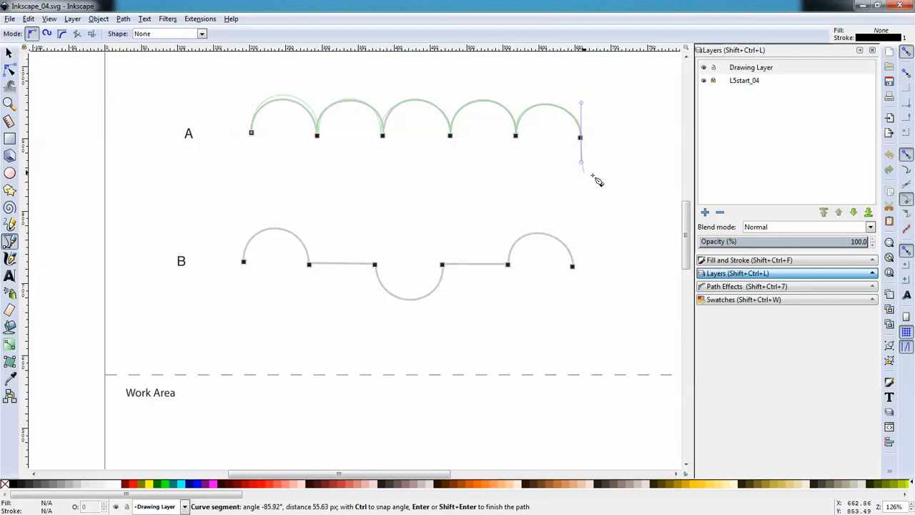
{"action": "key", "text": "Return"}
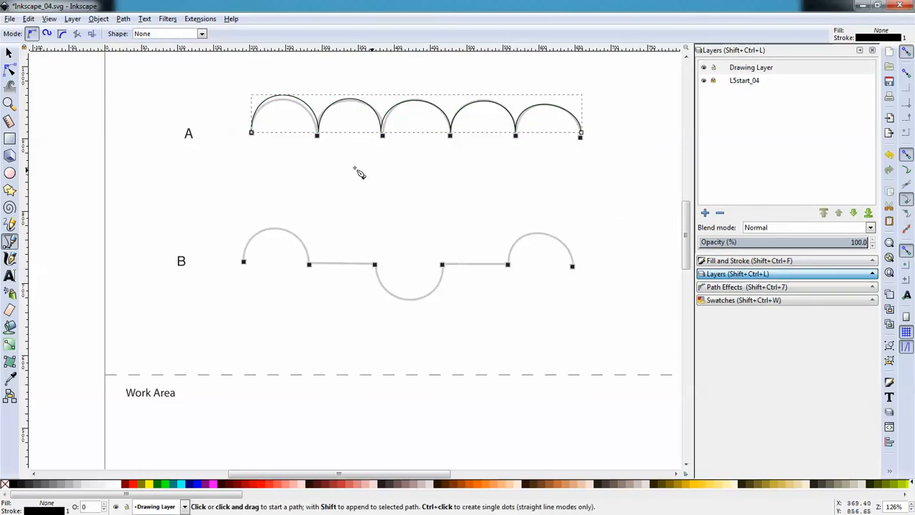
Step: Nudge the second and third nodes of the template A trace onto the template's square markers
{"action": "left_click", "coordinate": [9, 71]}
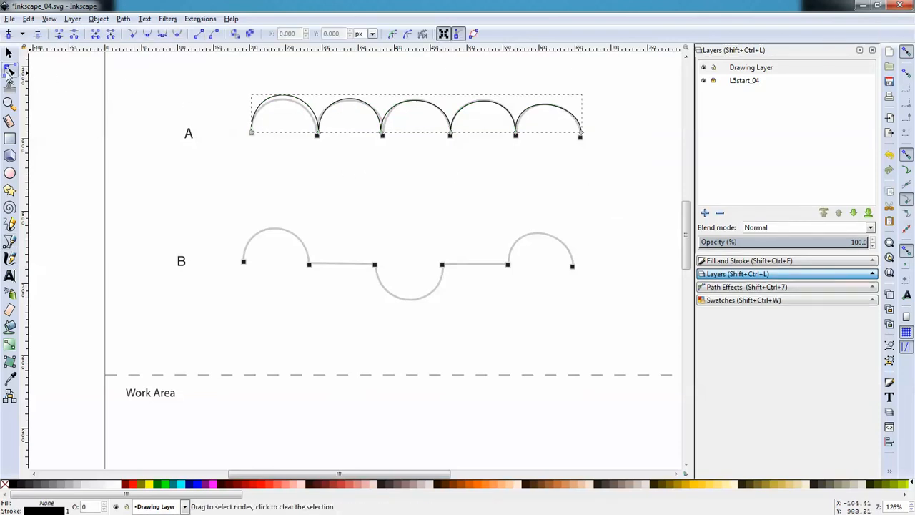
{"action": "left_click", "coordinate": [318, 133]}
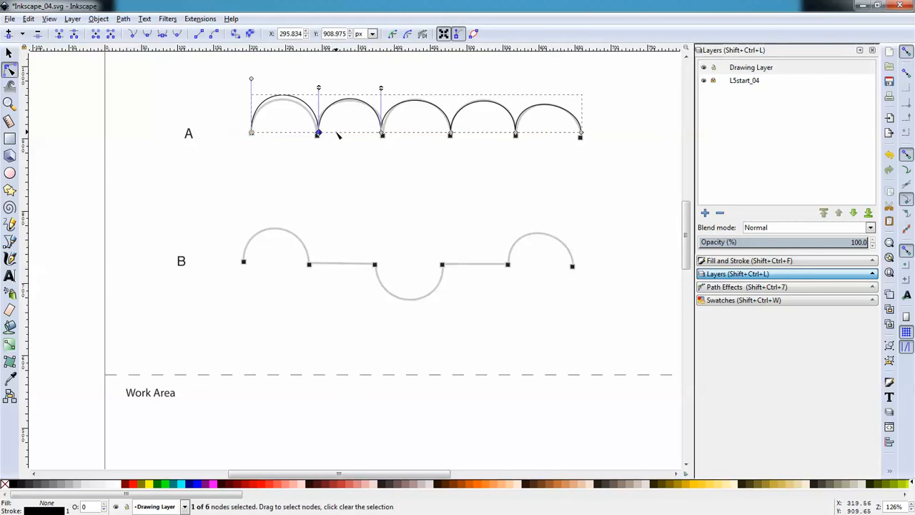
{"action": "key", "text": "Down"}
{"action": "key", "text": "Left"}
{"action": "key", "text": "Down"}
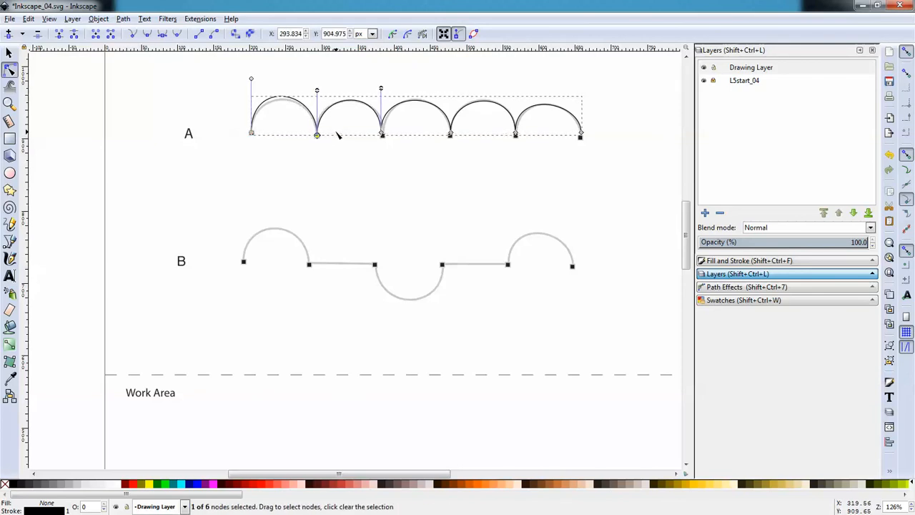
{"action": "left_click", "coordinate": [381, 133]}
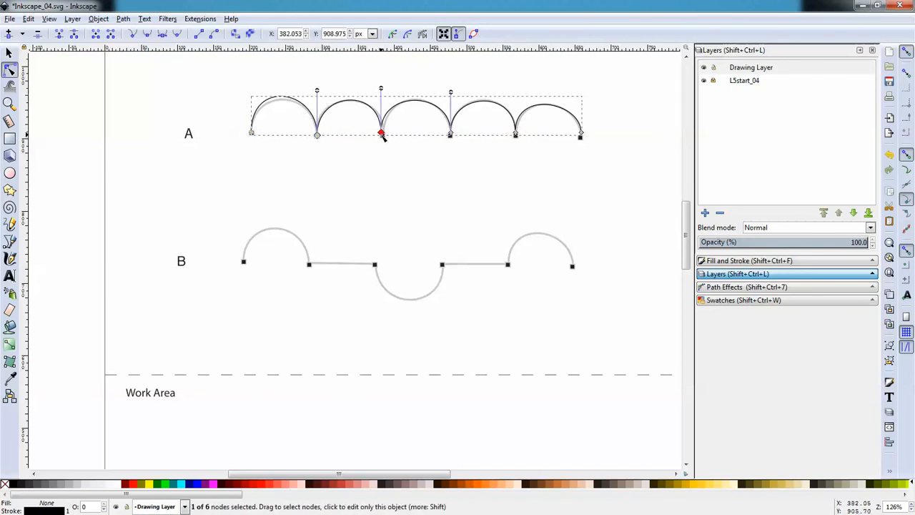
{"action": "key", "text": "Right"}
{"action": "key", "text": "Down"}
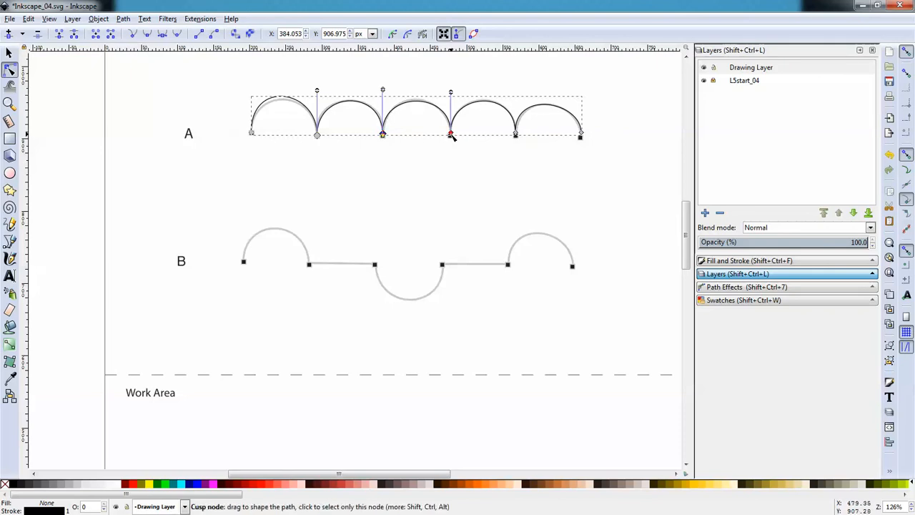
Step: Move the fourth and last nodes of the template A trace onto their markers and lengthen the fourth node's upper handles to match the arches
{"action": "left_click_drag", "start_coordinate": [451, 137], "coordinate": [448, 136]}
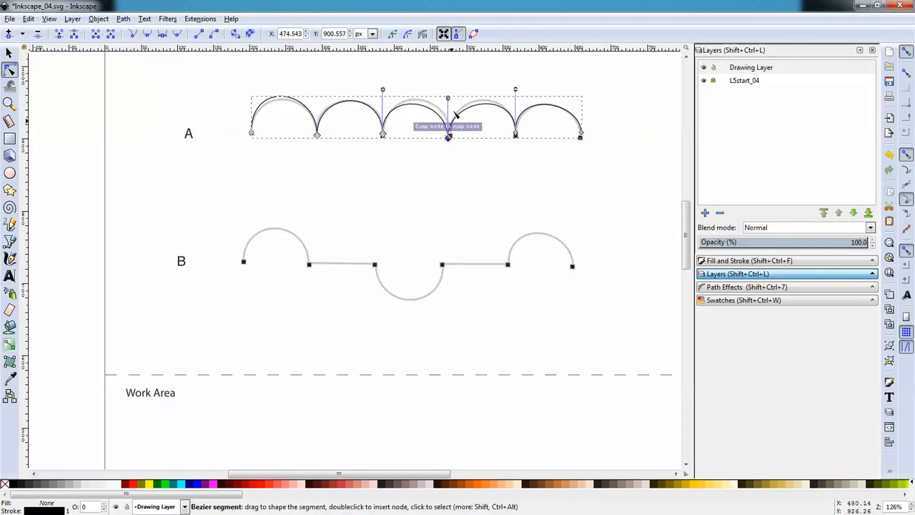
{"action": "key", "text": "Right"}
{"action": "key", "text": "Up"}
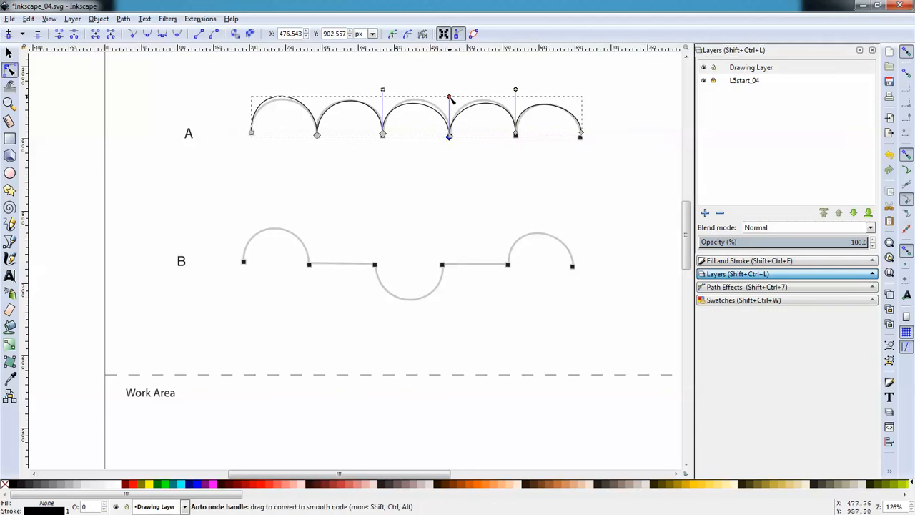
{"action": "left_click_drag", "start_coordinate": [451, 97], "coordinate": [449, 89]}
{"action": "left_click_drag", "start_coordinate": [451, 99], "coordinate": [451, 90]}
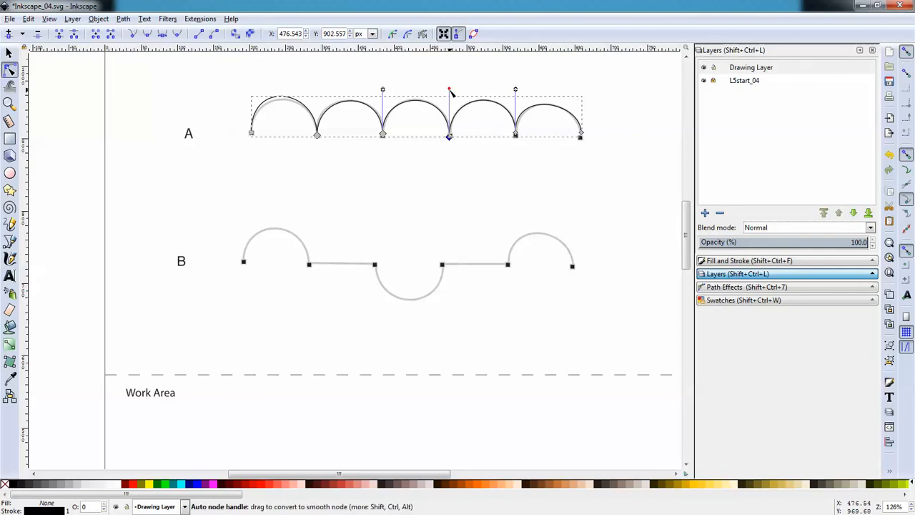
{"action": "left_click", "coordinate": [582, 136]}
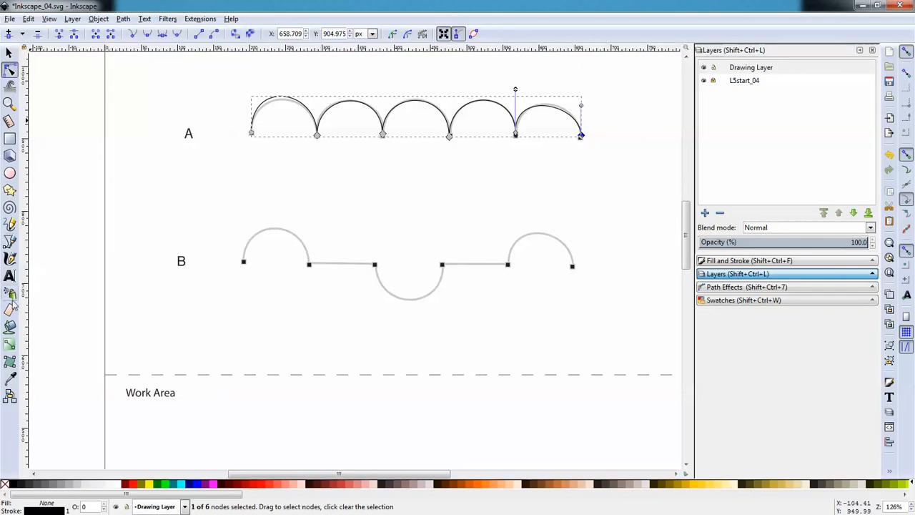
Step: Trace template B's first arch as a Bezier path and extend it from its end node with a straight segment to the third marker
{"action": "left_click", "coordinate": [10, 243]}
{"action": "left_click_drag", "start_coordinate": [244, 261], "coordinate": [244, 210]}
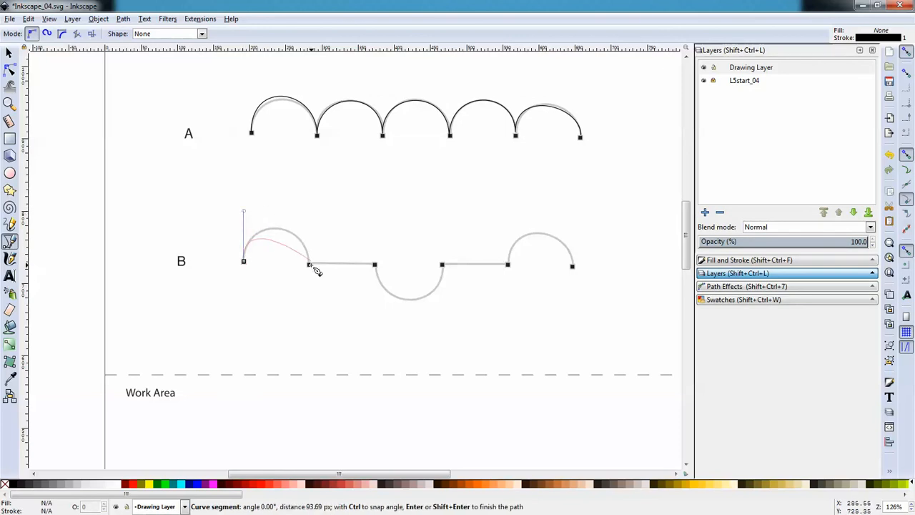
{"action": "left_click_drag", "start_coordinate": [309, 266], "coordinate": [313, 296]}
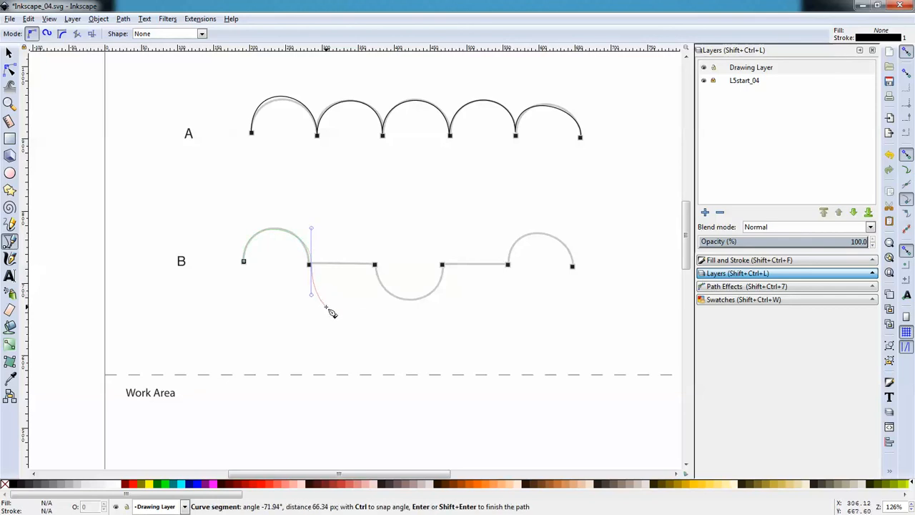
{"action": "key", "text": "Return"}
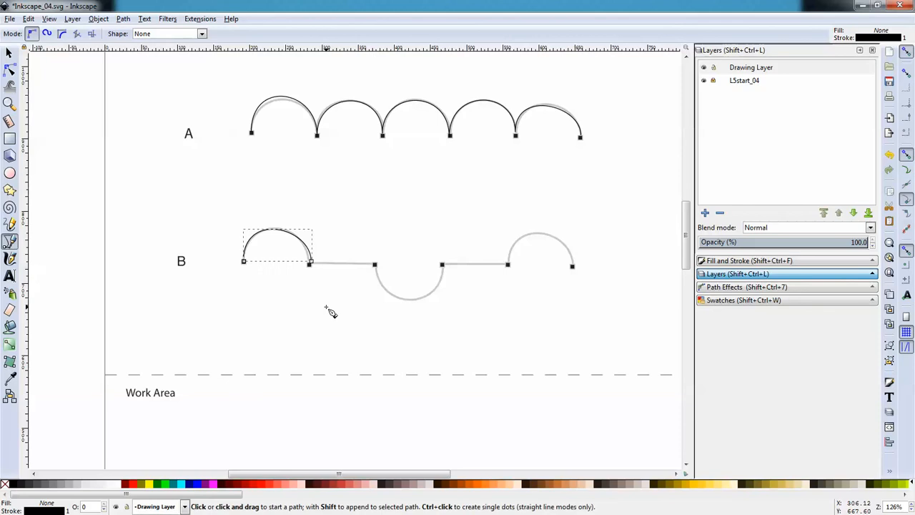
{"action": "left_click", "coordinate": [311, 263]}
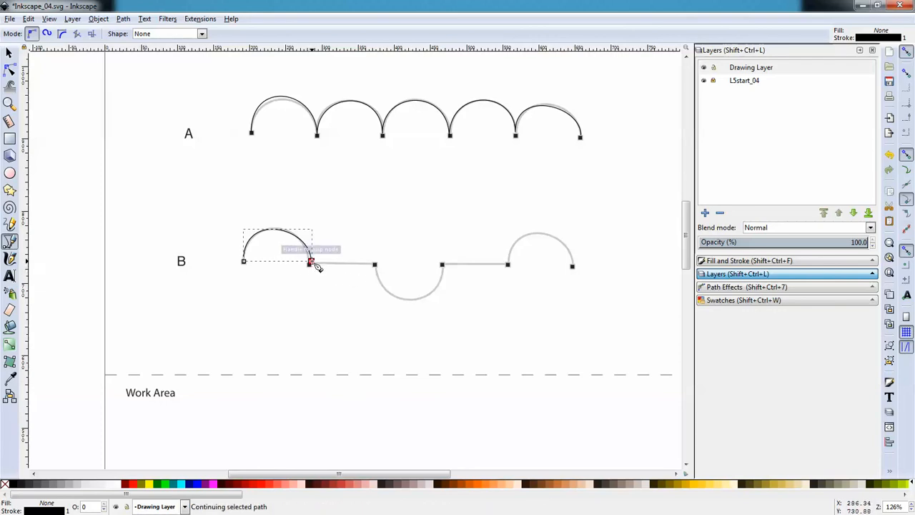
{"action": "left_click", "coordinate": [374, 265]}
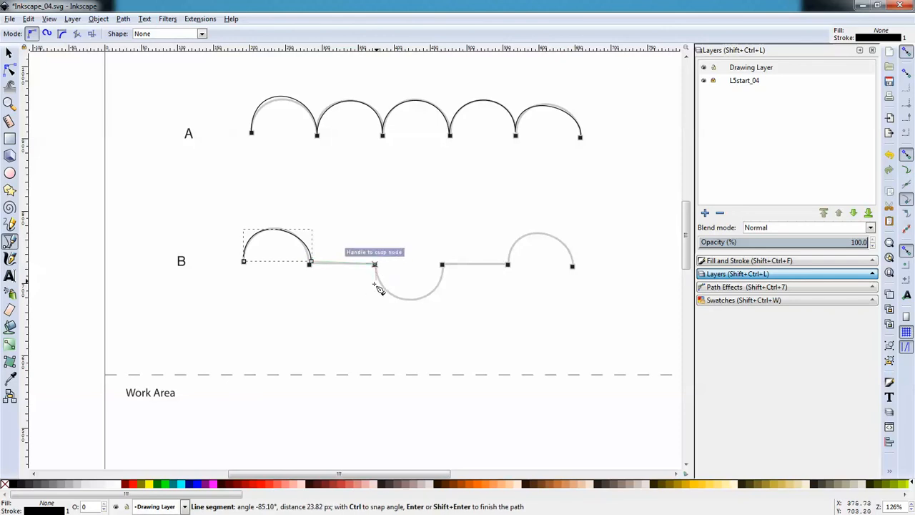
{"action": "key", "text": "Return"}
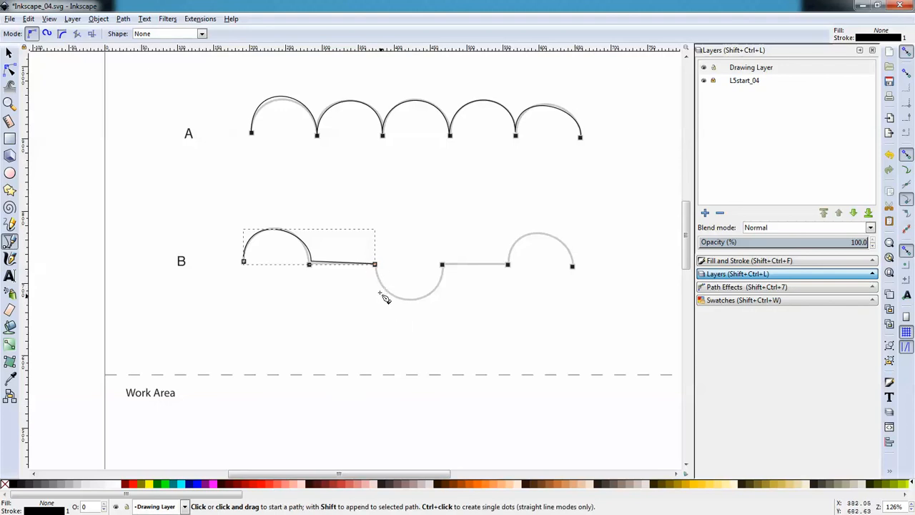
Step: Continue the template B trace with the downward arch to the fourth marker and a straight segment to the fifth marker
{"action": "left_click_drag", "start_coordinate": [374, 264], "coordinate": [375, 308]}
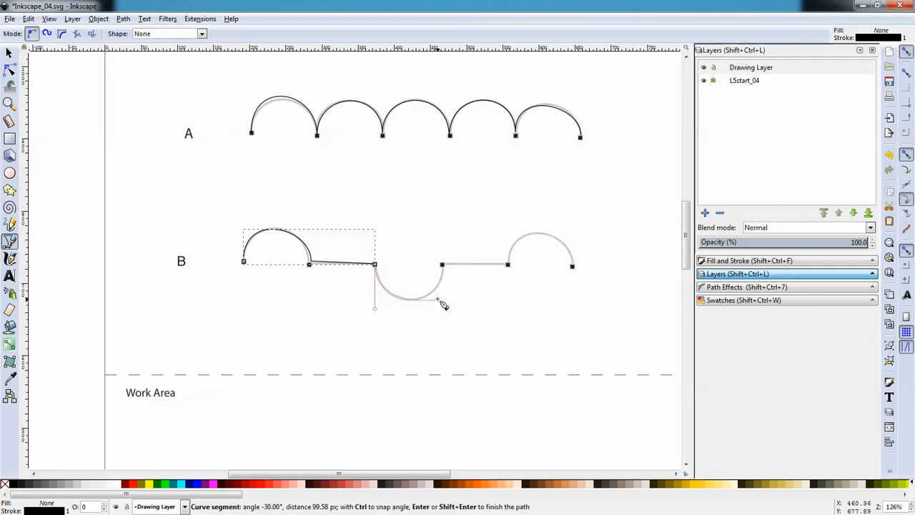
{"action": "left_click_drag", "start_coordinate": [442, 265], "coordinate": [443, 213]}
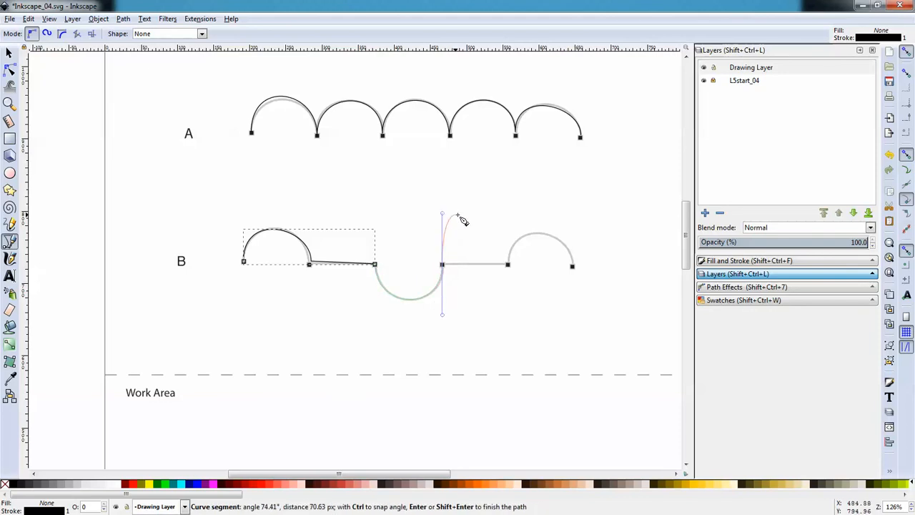
{"action": "key", "text": "Return"}
{"action": "left_click", "coordinate": [441, 265]}
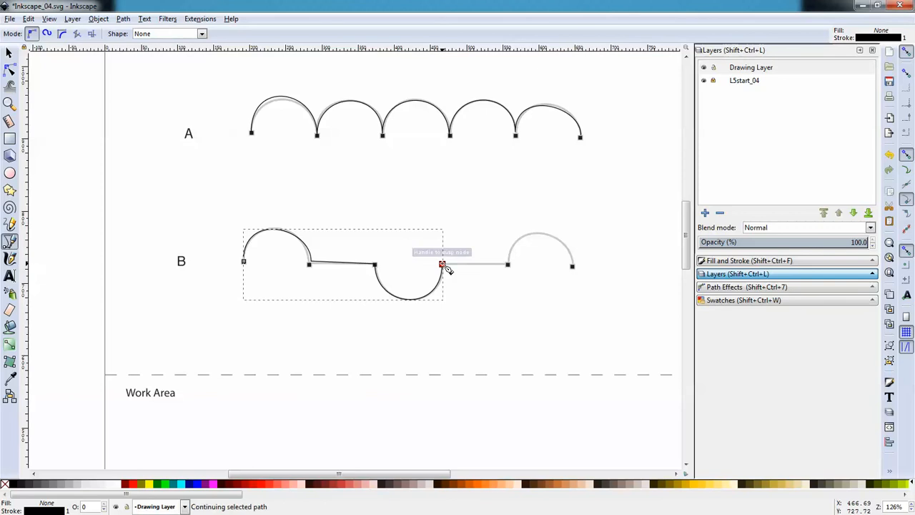
{"action": "left_click", "coordinate": [508, 265]}
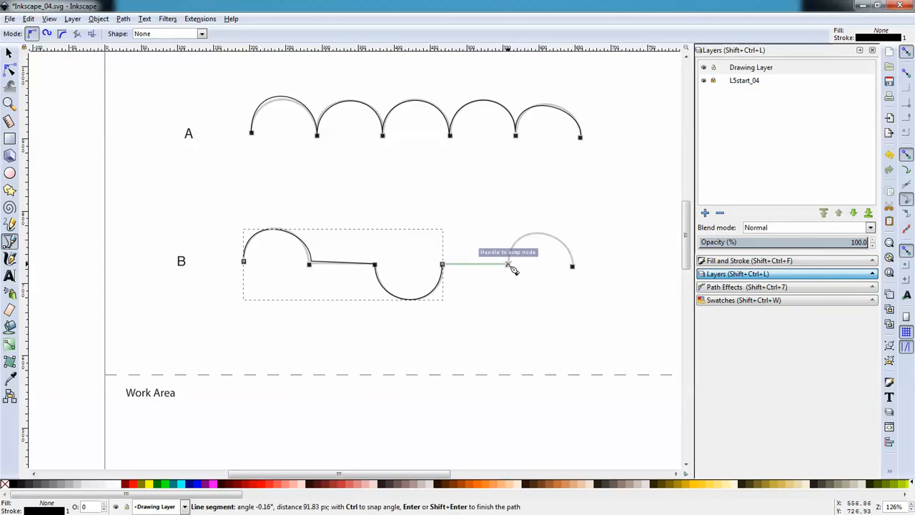
{"action": "key", "text": "Return"}
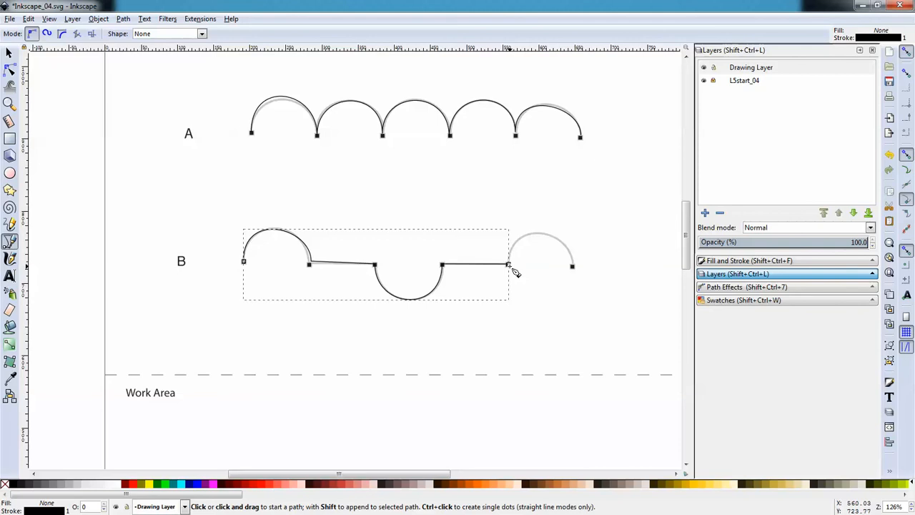
Step: Extend the template B trace from its fifth node with the final upward arch to the last marker and finish the path
{"action": "left_click_drag", "start_coordinate": [509, 265], "coordinate": [516, 216]}
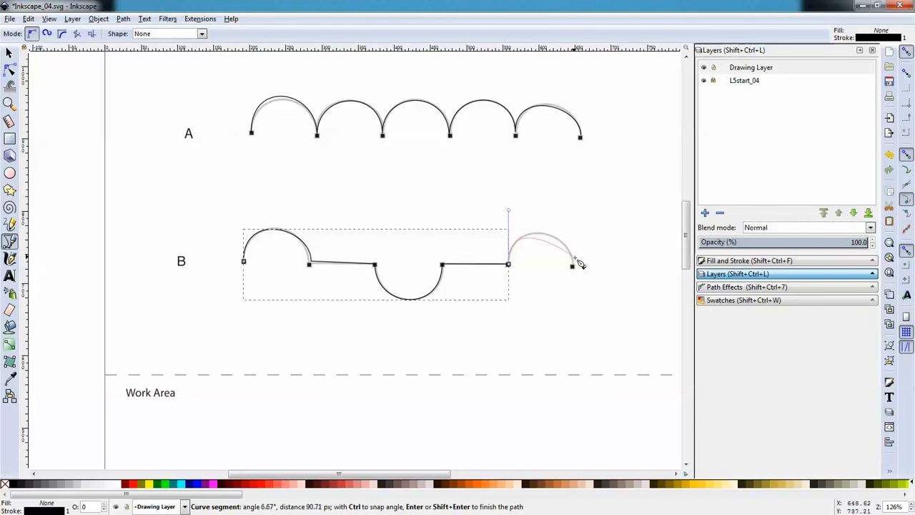
{"action": "left_click_drag", "start_coordinate": [572, 266], "coordinate": [576, 312]}
{"action": "key", "text": "Return"}
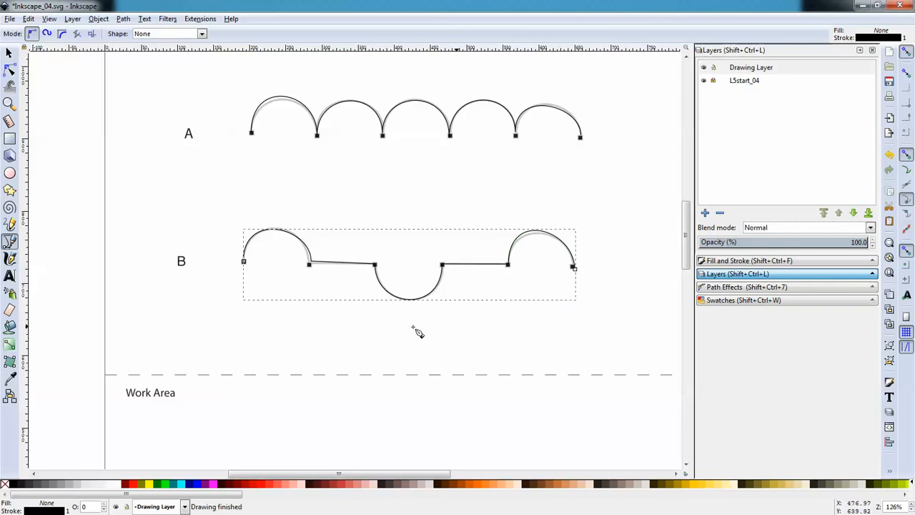
Step: Nudge the template B trace's second node down and 2 px left onto its marker, and lengthen its upper handle to round the first arch
{"action": "left_click", "coordinate": [10, 70]}
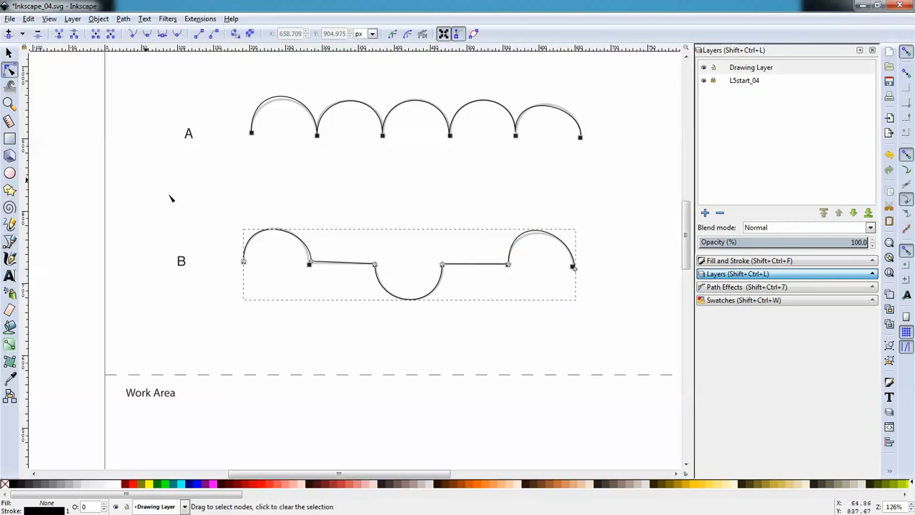
{"action": "left_click", "coordinate": [309, 262]}
{"action": "key", "text": "Down"}
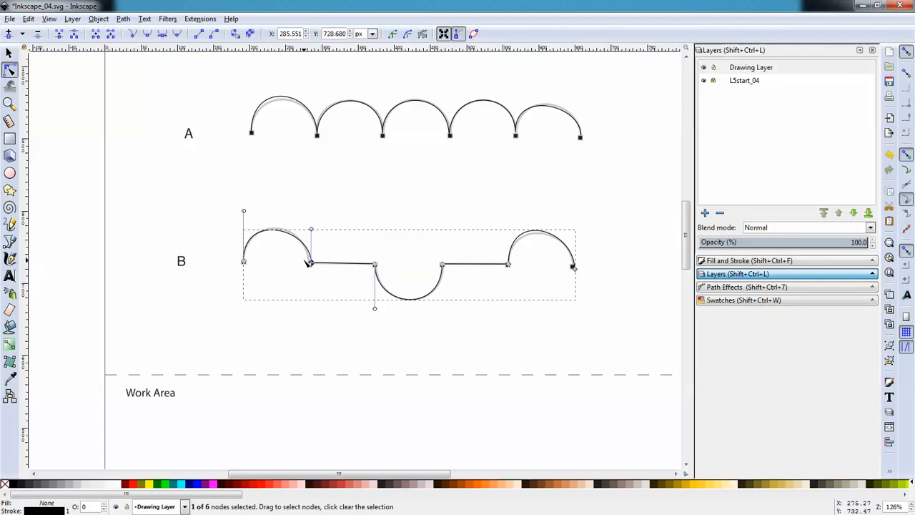
{"action": "key", "text": "Left"}
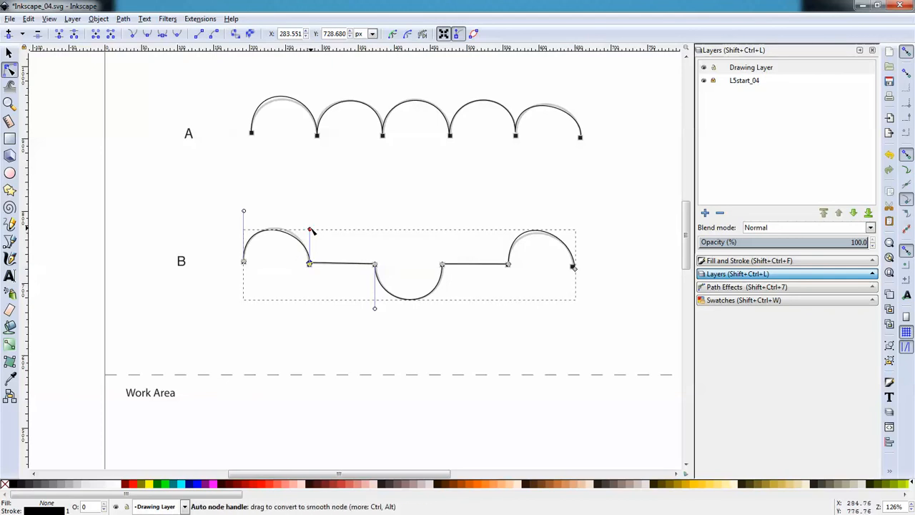
{"action": "left_click_drag", "start_coordinate": [310, 229], "coordinate": [310, 221]}
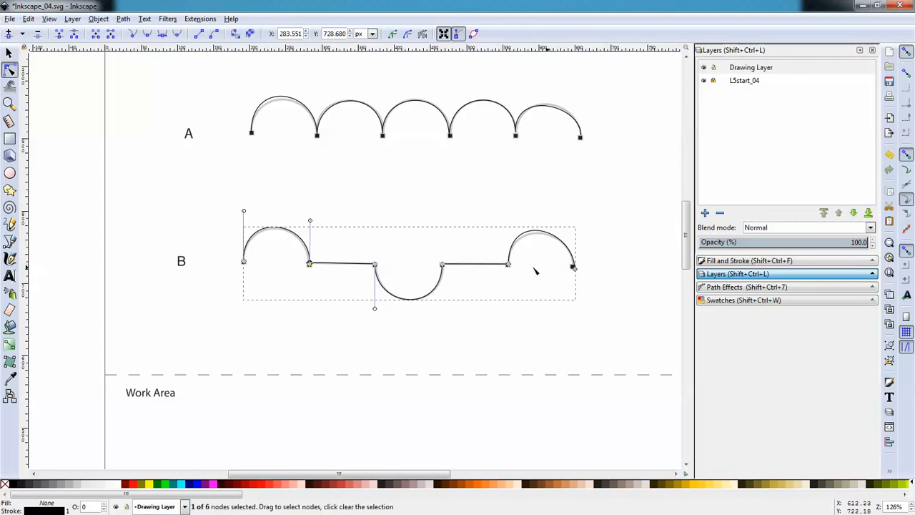
Step: Shorten the fifth node's upper handle to about 67 px and nudge the template B trace's last node 2 px left and 2 px up
{"action": "left_click", "coordinate": [508, 263]}
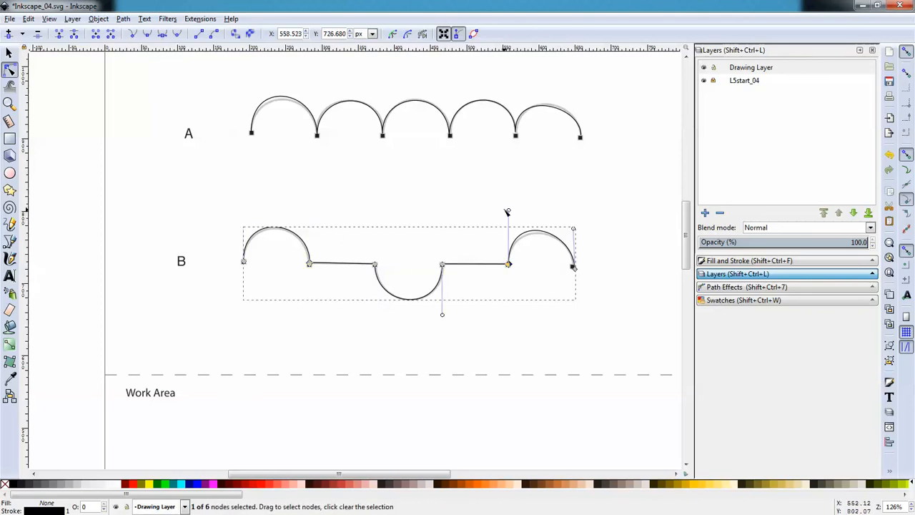
{"action": "left_click_drag", "start_coordinate": [508, 212], "coordinate": [508, 215]}
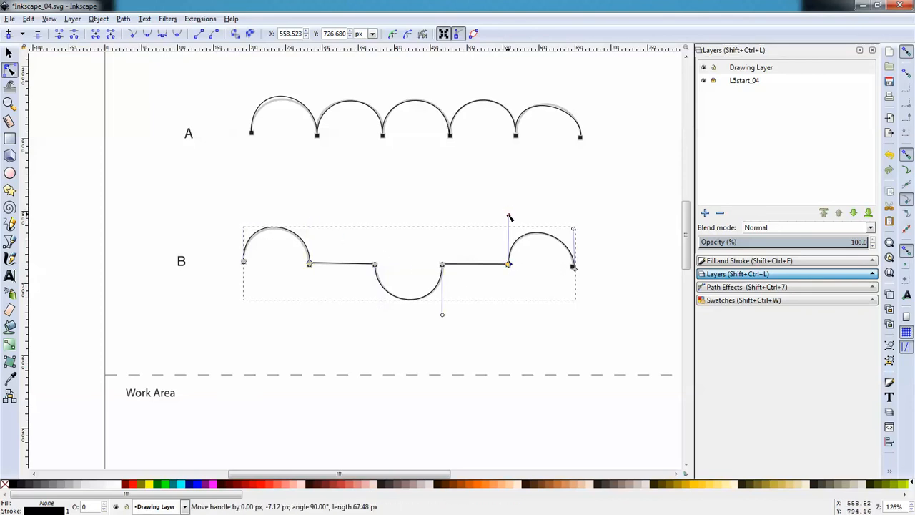
{"action": "left_click", "coordinate": [575, 269]}
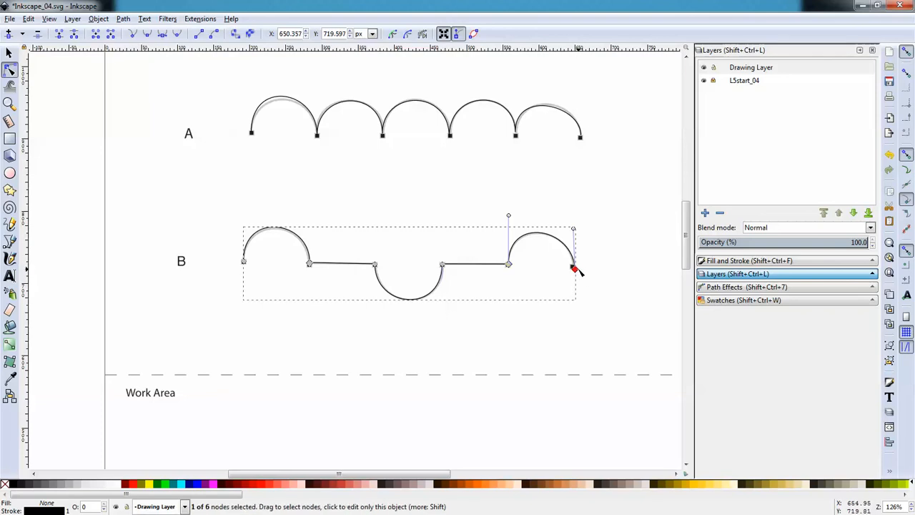
{"action": "key", "text": "Left"}
{"action": "key", "text": "Up"}
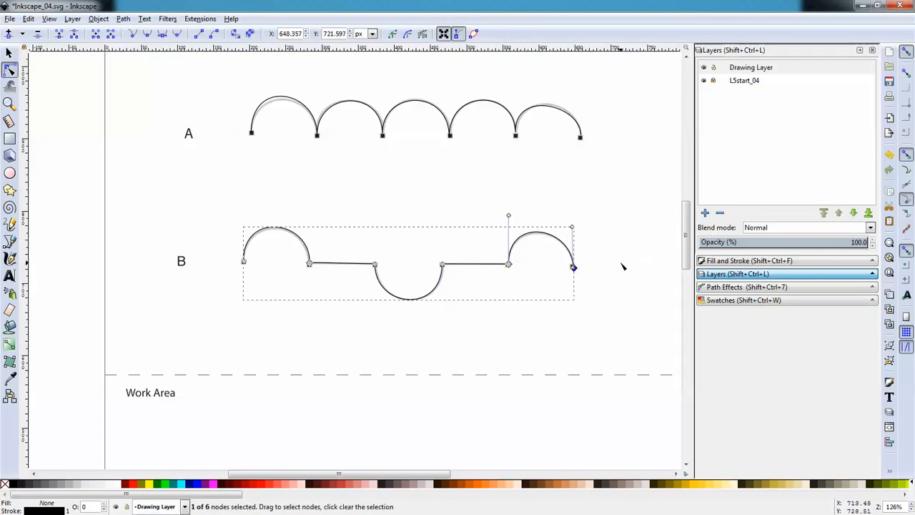